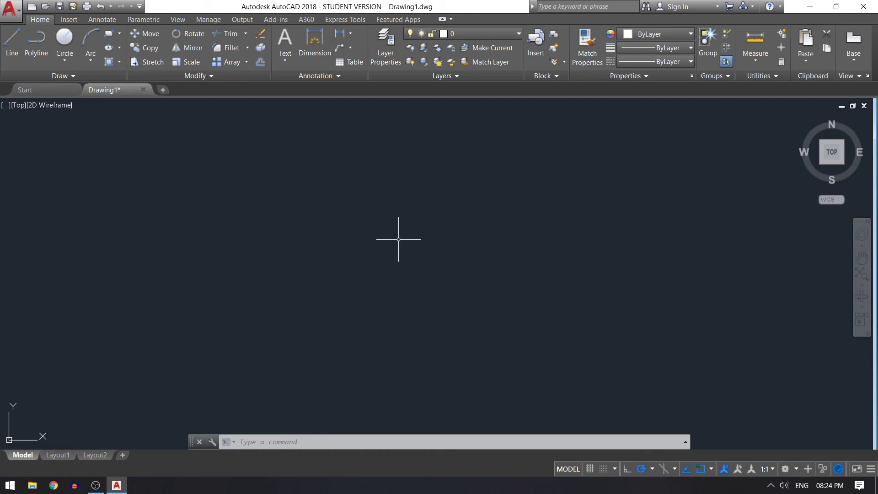
Step: Draw a tall vertical line from near the top of the screen downward
{"action": "type", "text": "l"}
{"action": "key", "text": "Return"}
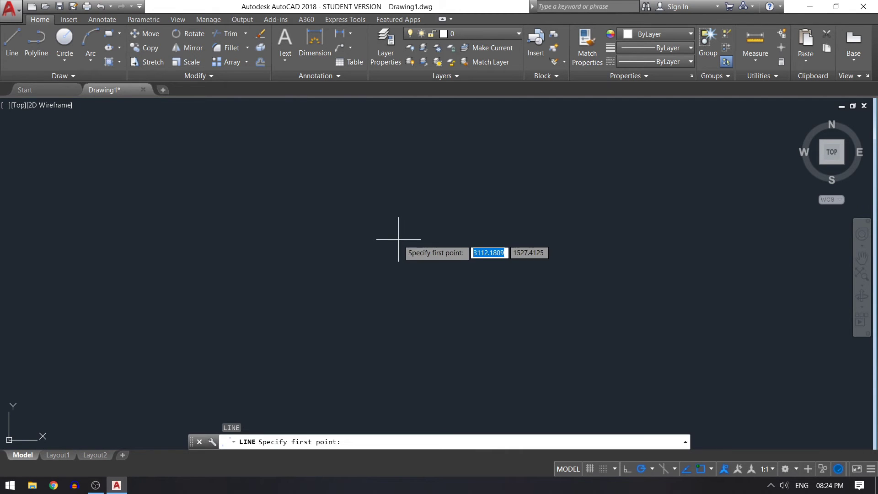
{"action": "left_click", "coordinate": [418, 126]}
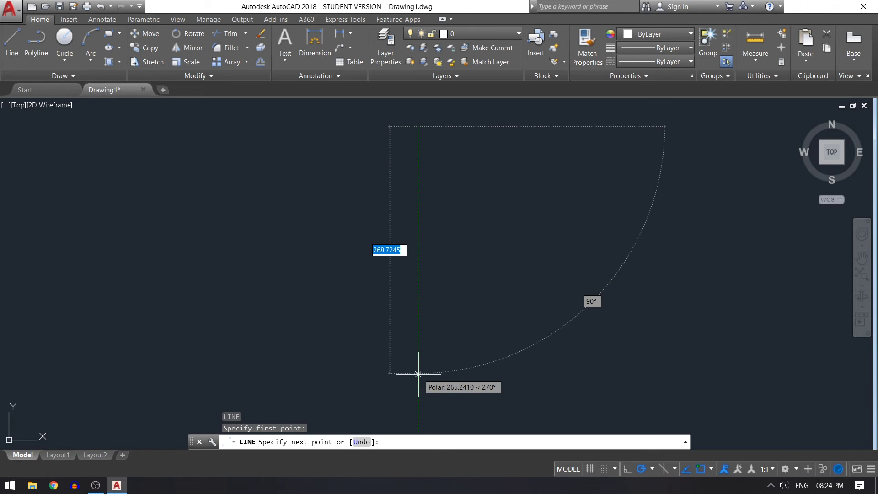
{"action": "left_click", "coordinate": [418, 401]}
{"action": "right_click", "coordinate": [475, 278]}
{"action": "left_click", "coordinate": [488, 286]}
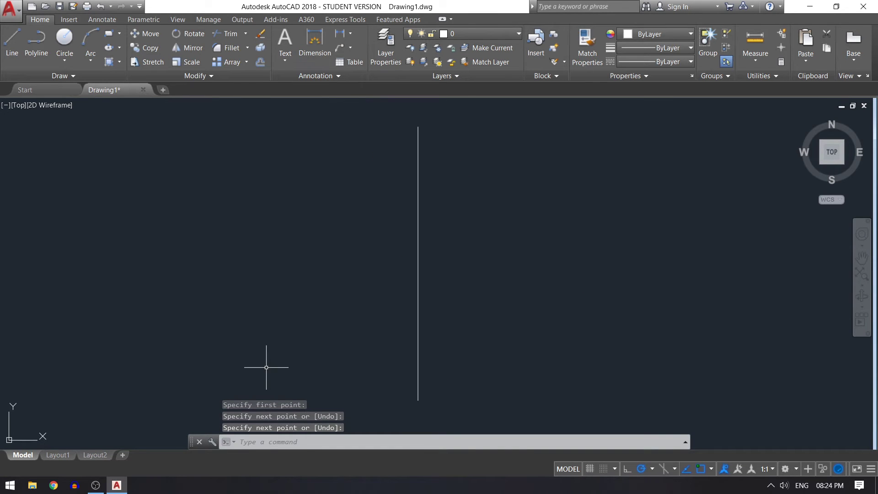
Step: Draw a horizontal base line through the vertical's bottom end, extending to both sides
{"action": "key", "text": "Return"}
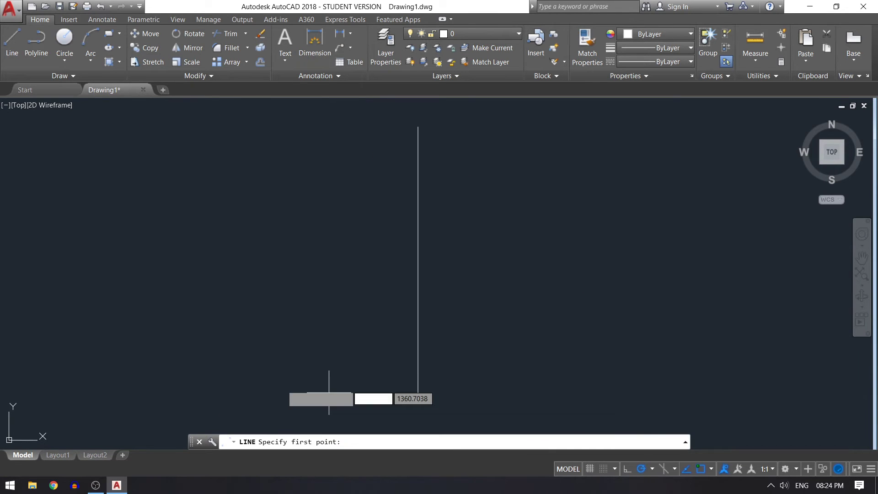
{"action": "left_click", "coordinate": [246, 400]}
{"action": "left_click", "coordinate": [587, 400]}
{"action": "right_click", "coordinate": [596, 292]}
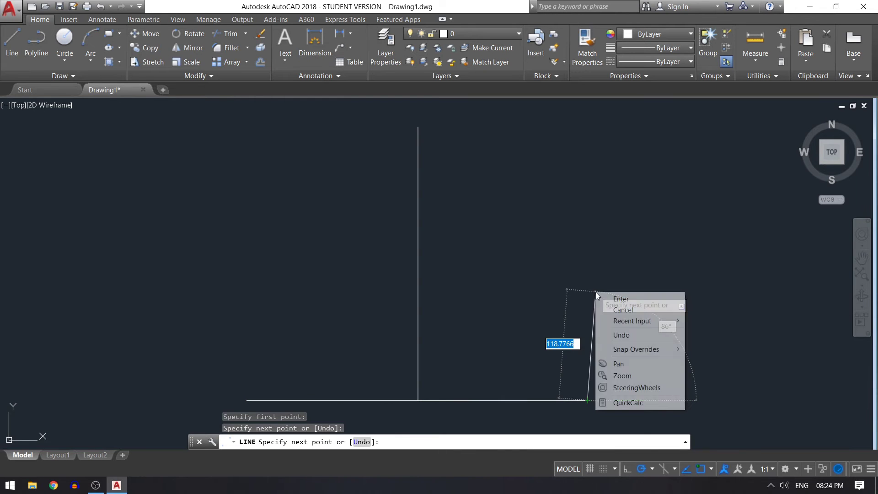
{"action": "left_click", "coordinate": [615, 299]}
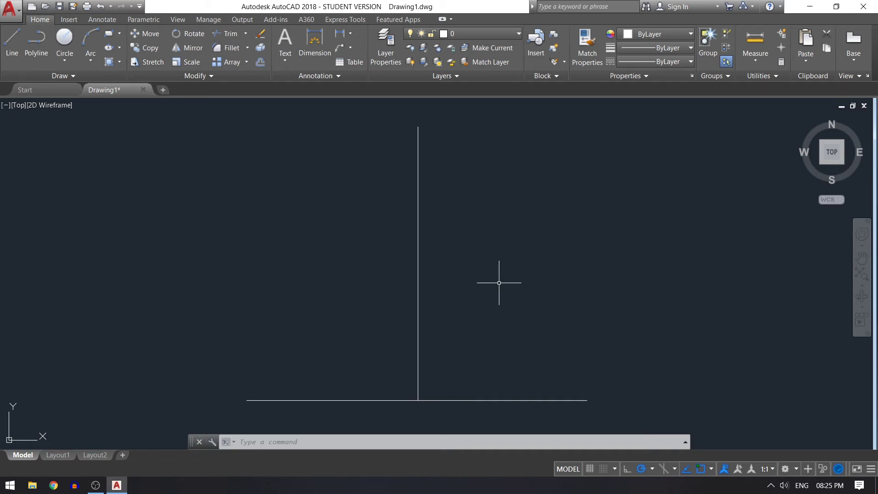
Step: Offset the vertical line 45 units to both the right and the left
{"action": "type", "text": "o"}
{"action": "key", "text": "Return"}
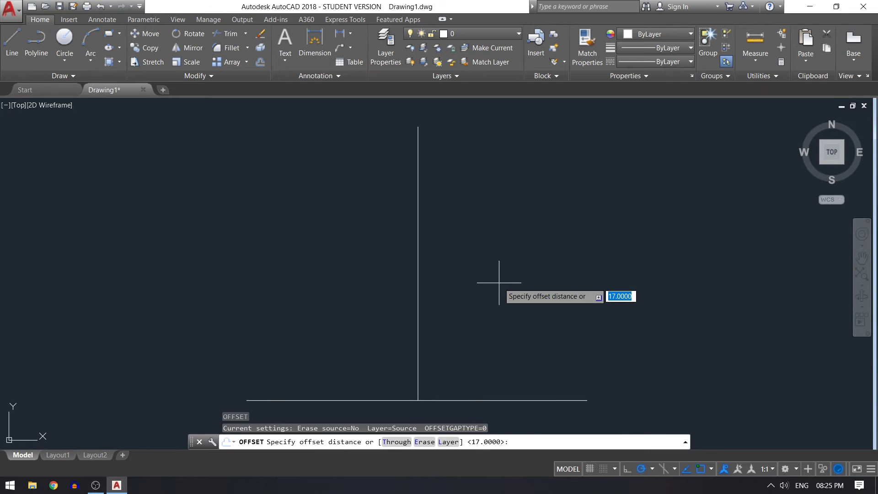
{"action": "type", "text": "45"}
{"action": "key", "text": "Return"}
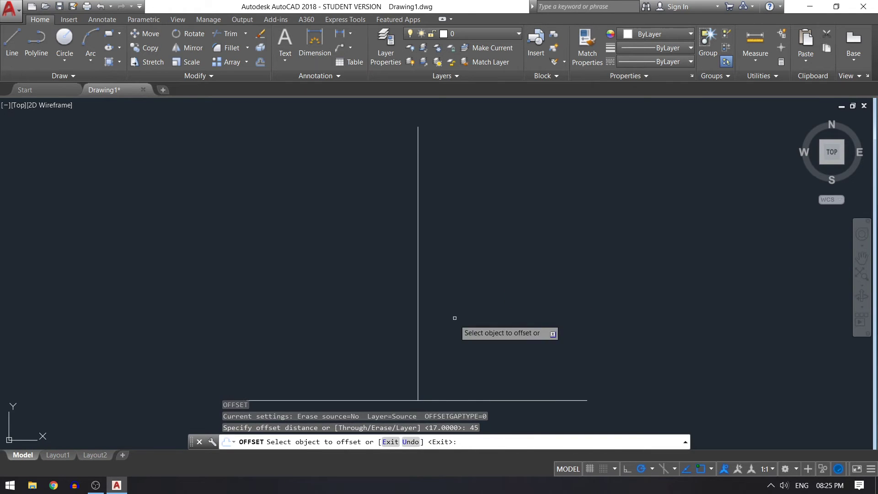
{"action": "left_click", "coordinate": [416, 363]}
{"action": "left_click", "coordinate": [519, 360]}
{"action": "left_click", "coordinate": [416, 364]}
{"action": "left_click", "coordinate": [350, 362]}
{"action": "left_click", "coordinate": [862, 258]}
{"action": "left_click_drag", "start_coordinate": [534, 356], "coordinate": [554, 231]}
{"action": "right_click", "coordinate": [554, 231]}
{"action": "left_click", "coordinate": [568, 237]}
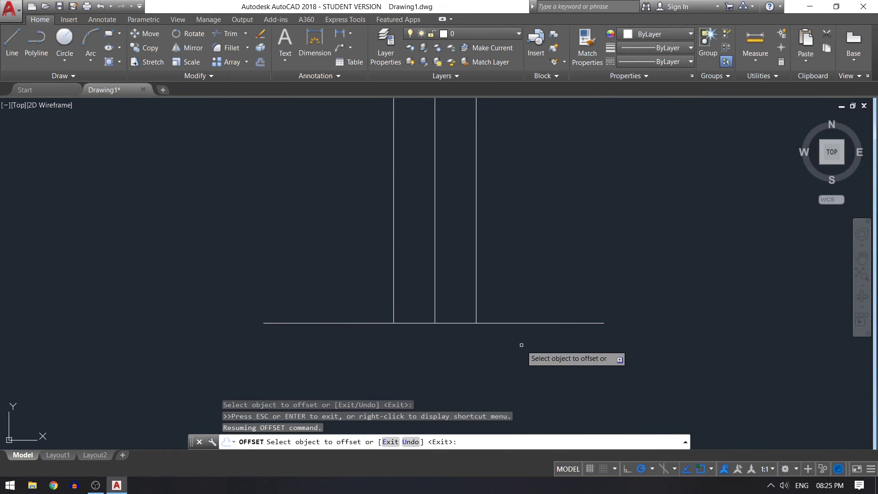
Step: Offset the horizontal base line by 4 units
{"action": "key", "text": "Return"}
{"action": "key", "text": "Return"}
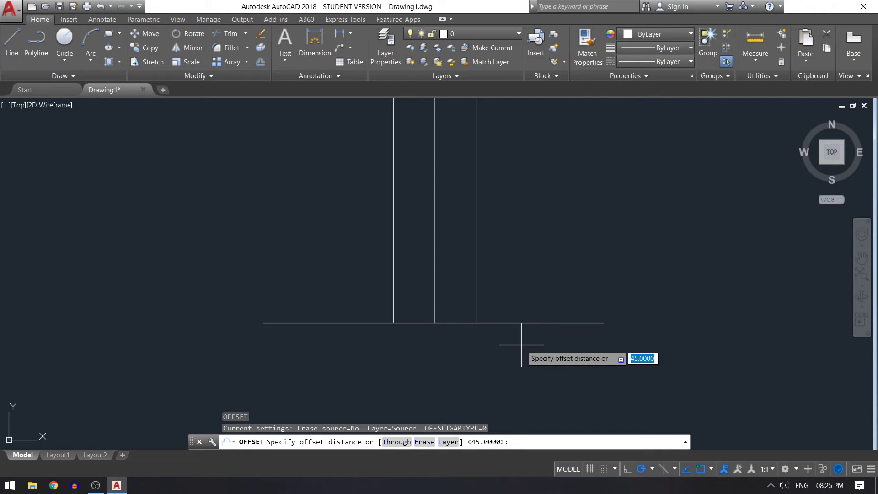
{"action": "type", "text": "4"}
{"action": "key", "text": "Return"}
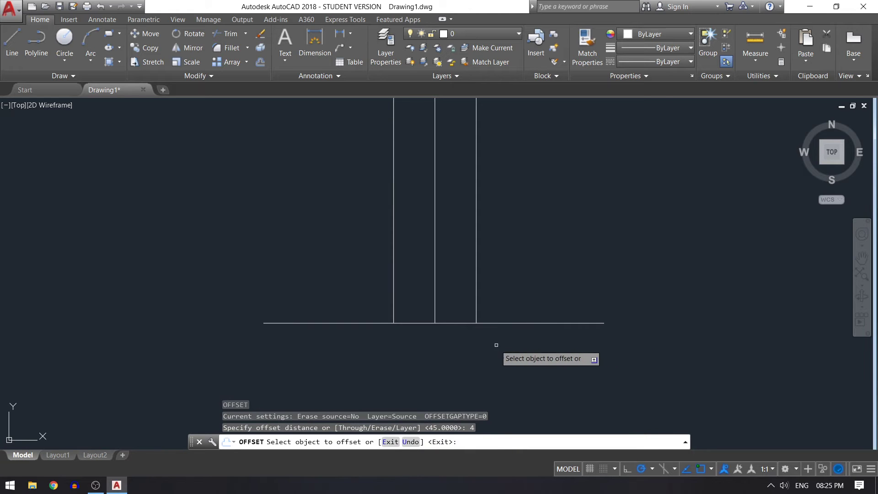
{"action": "left_click", "coordinate": [459, 322]}
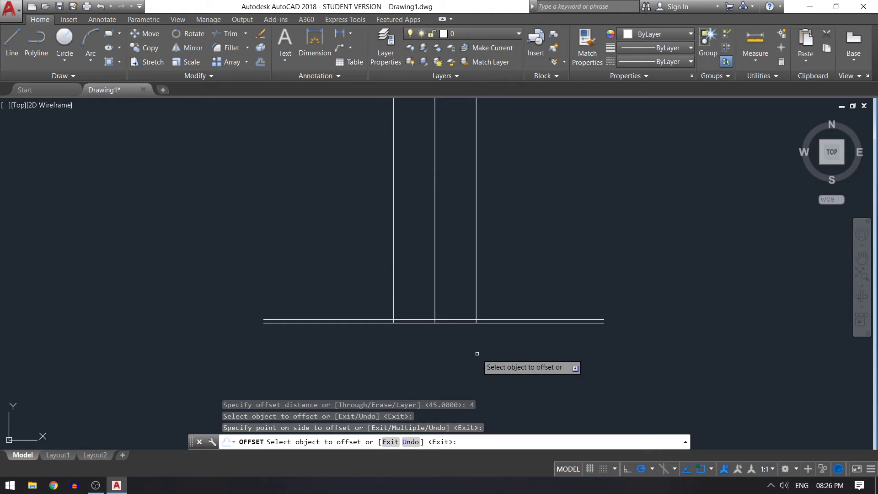
{"action": "key", "text": "Return"}
Step: Offset the rightmost vertical line 15 units to its left
{"action": "key", "text": "Return"}
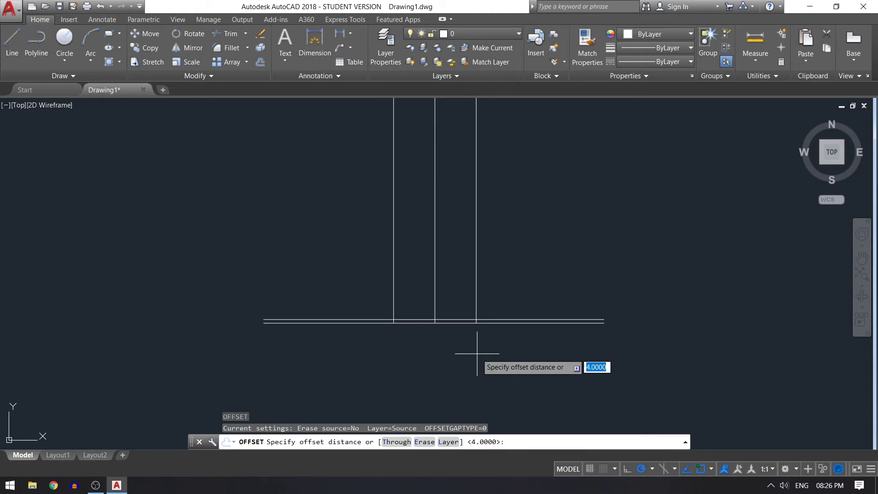
{"action": "type", "text": "15"}
{"action": "key", "text": "Return"}
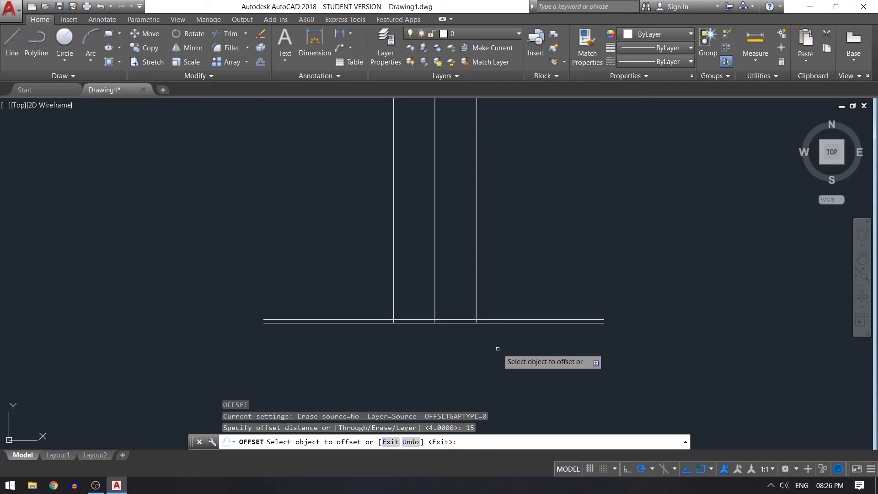
{"action": "left_click", "coordinate": [477, 307]}
{"action": "left_click", "coordinate": [442, 301]}
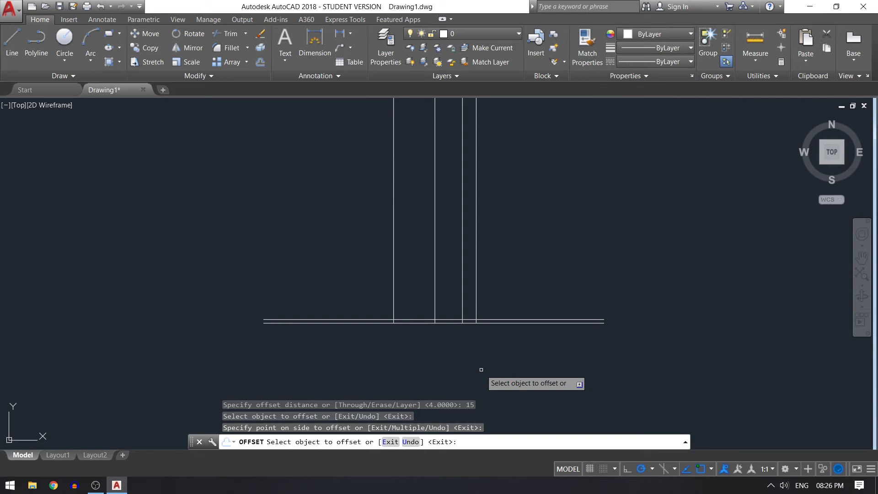
Step: Trim the base-line segments between the right verticals and right of the rightmost vertical
{"action": "key", "text": "Return"}
{"action": "type", "text": "tr"}
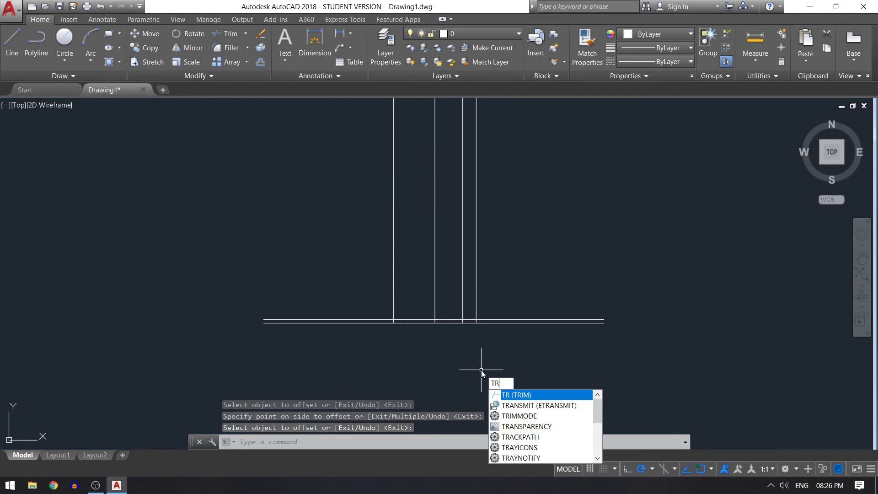
{"action": "key", "text": "Return"}
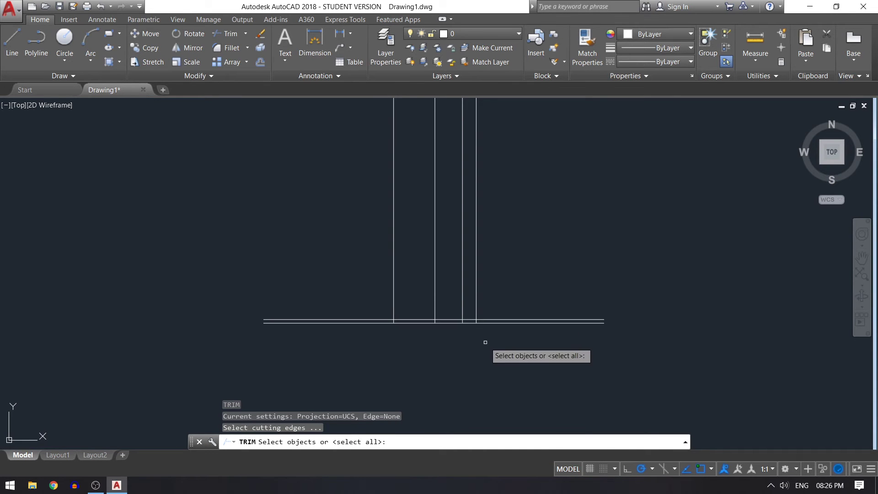
{"action": "key", "text": "Return"}
{"action": "left_click", "coordinate": [466, 322]}
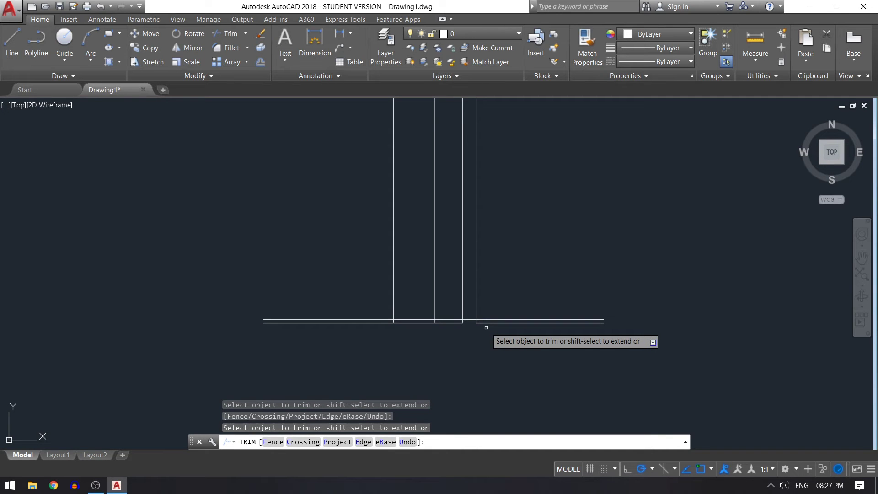
{"action": "left_click", "coordinate": [490, 318]}
{"action": "scroll", "coordinate": [486, 317], "scroll_direction": "up", "scroll_amount": 4}
{"action": "scroll", "coordinate": [445, 340], "scroll_direction": "down", "scroll_amount": 4}
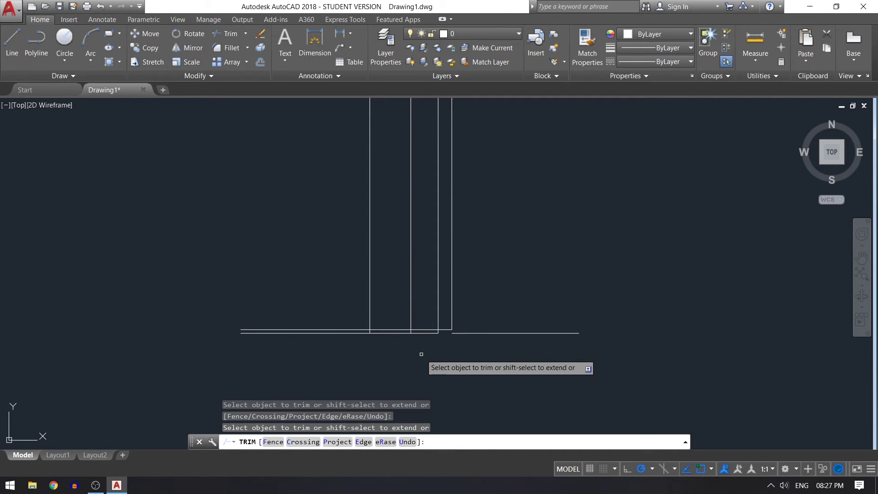
{"action": "scroll", "coordinate": [419, 348], "scroll_direction": "up", "scroll_amount": 2}
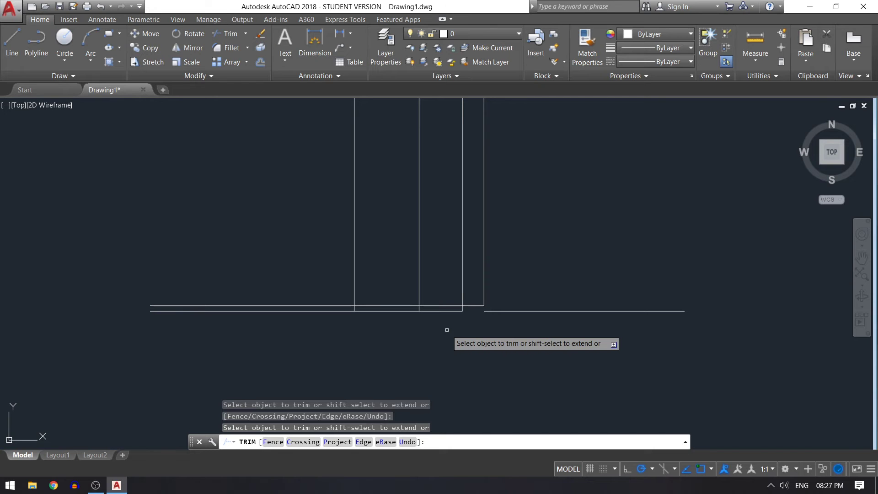
{"action": "key", "text": "Return"}
{"action": "type", "text": "mea"}
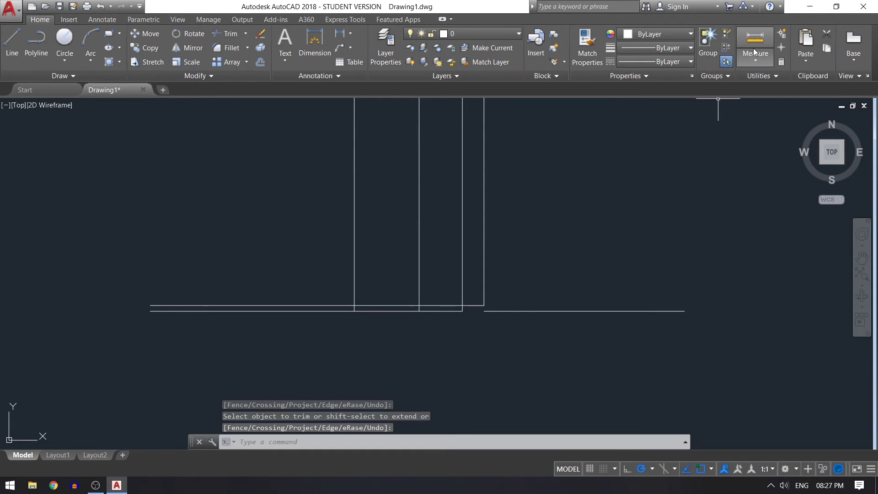
{"action": "key", "text": "Return"}
{"action": "left_click", "coordinate": [484, 311]}
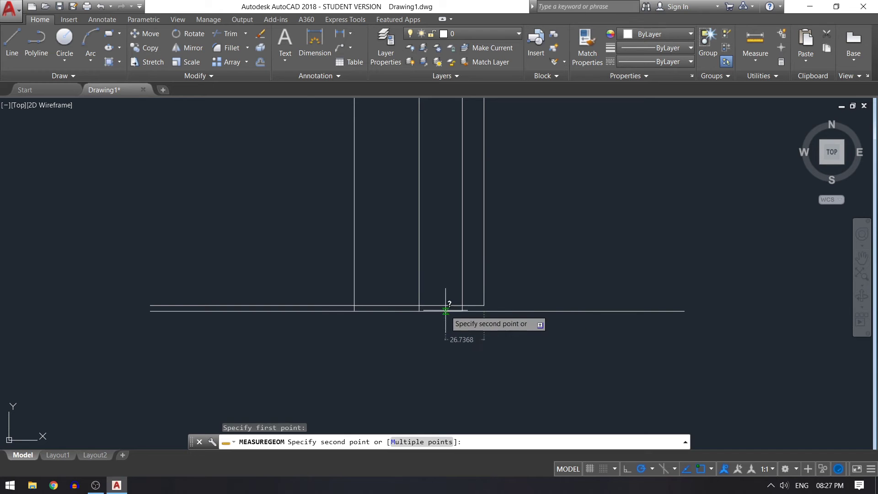
{"action": "scroll", "coordinate": [466, 310], "scroll_direction": "up", "scroll_amount": 3}
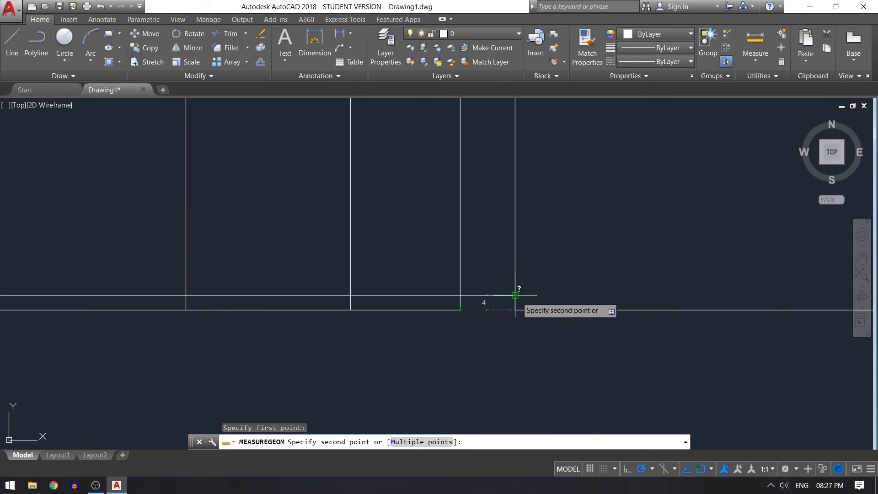
{"action": "right_click", "coordinate": [565, 261]}
{"action": "left_click", "coordinate": [576, 235]}
{"action": "right_click", "coordinate": [575, 235]}
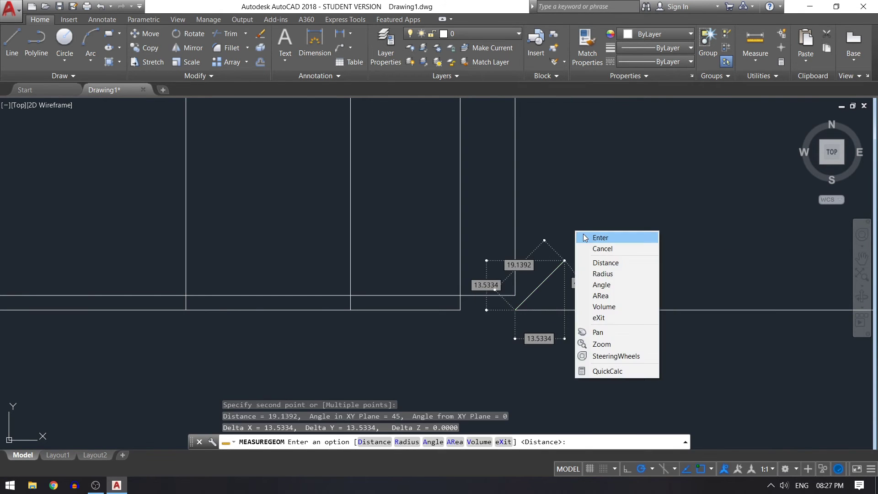
{"action": "left_click", "coordinate": [588, 261]}
{"action": "left_click", "coordinate": [516, 295]}
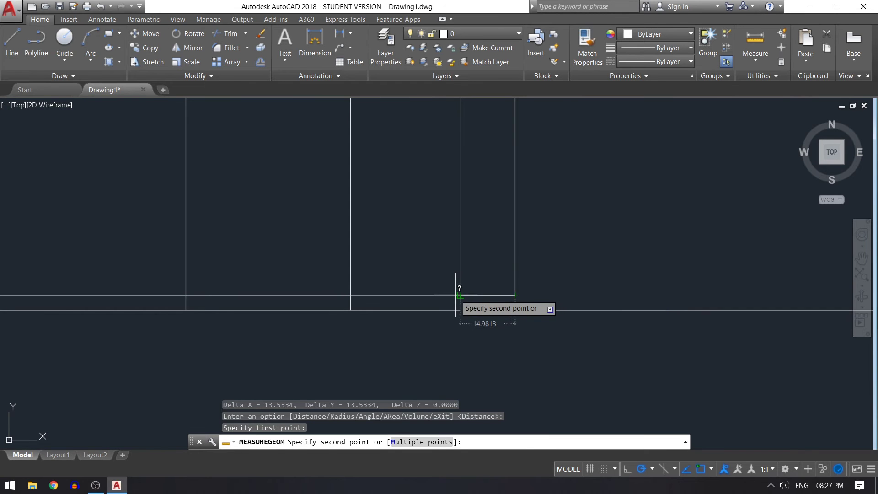
{"action": "right_click", "coordinate": [583, 263]}
{"action": "left_click", "coordinate": [584, 263]}
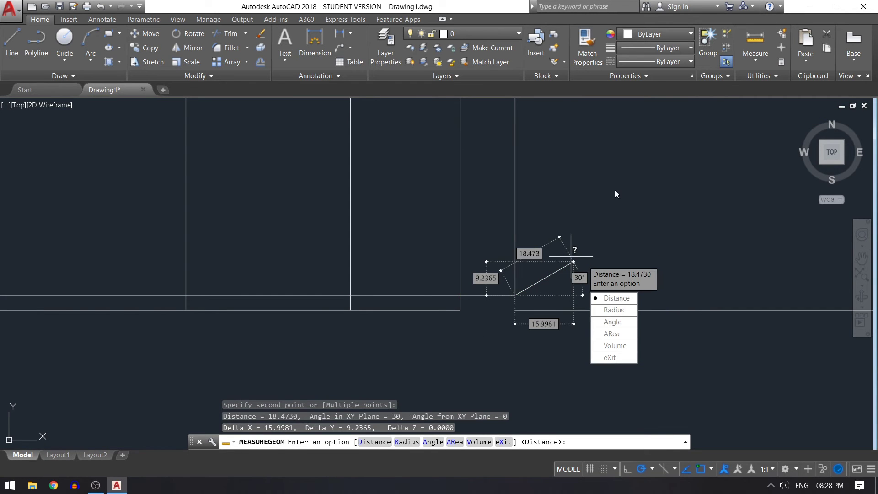
{"action": "key", "text": "Return"}
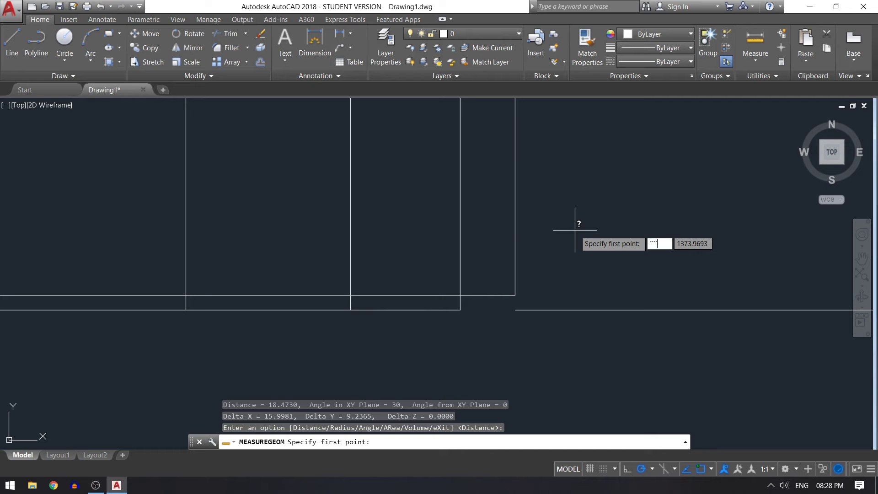
Step: Offset the second vertical from the right 15 units to its left
{"action": "key", "text": "Escape"}
{"action": "type", "text": "o"}
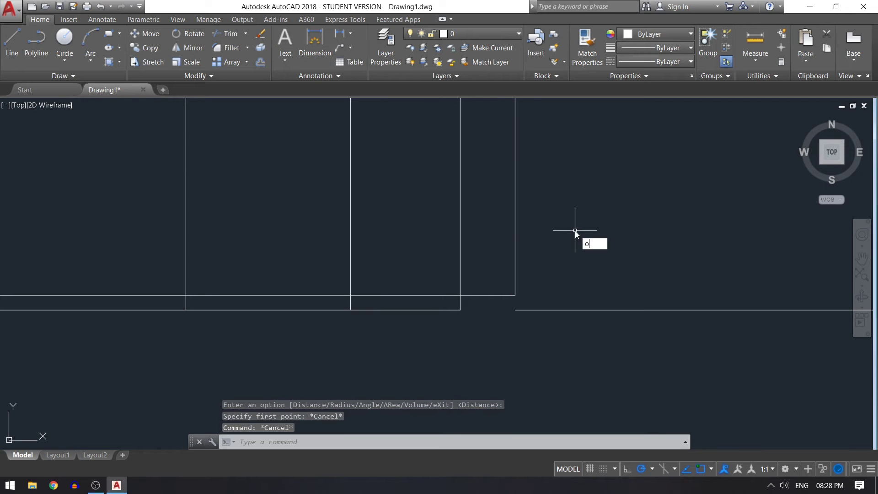
{"action": "key", "text": "Return"}
{"action": "key", "text": "Return"}
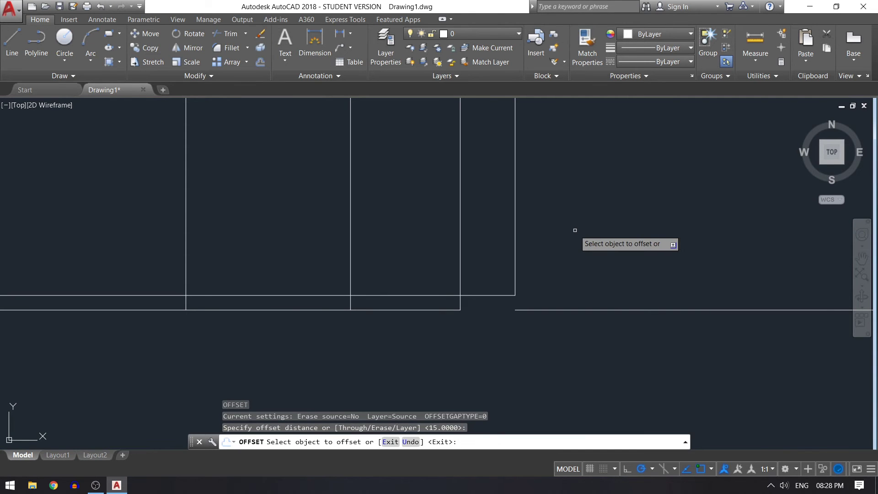
{"action": "left_click", "coordinate": [461, 269]}
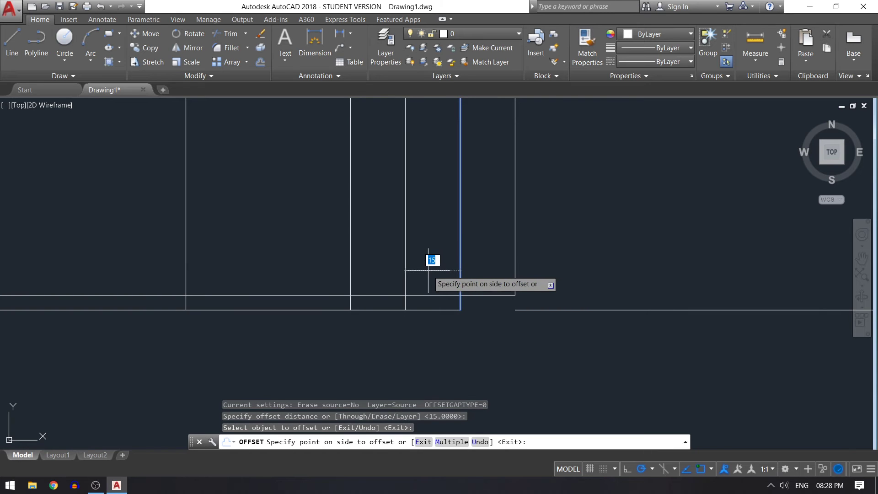
{"action": "left_click", "coordinate": [392, 268]}
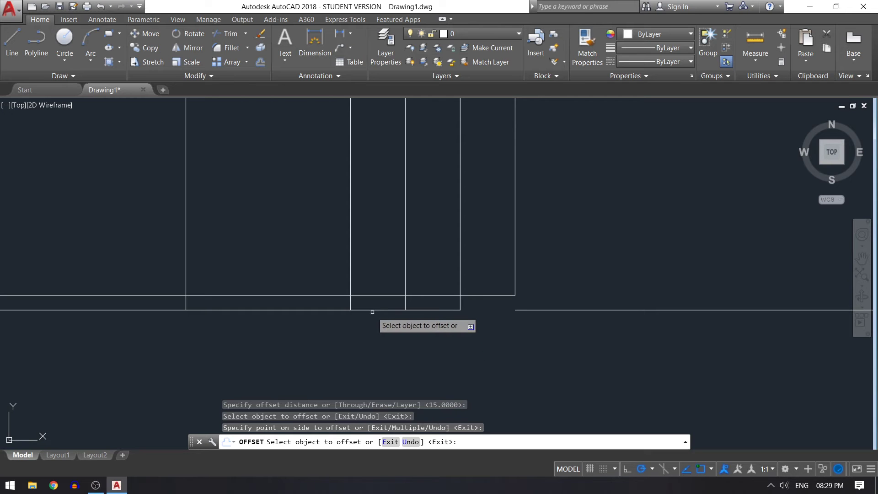
{"action": "key", "text": "Return"}
{"action": "type", "text": "tr"}
{"action": "key", "text": "Return"}
{"action": "key", "text": "Return"}
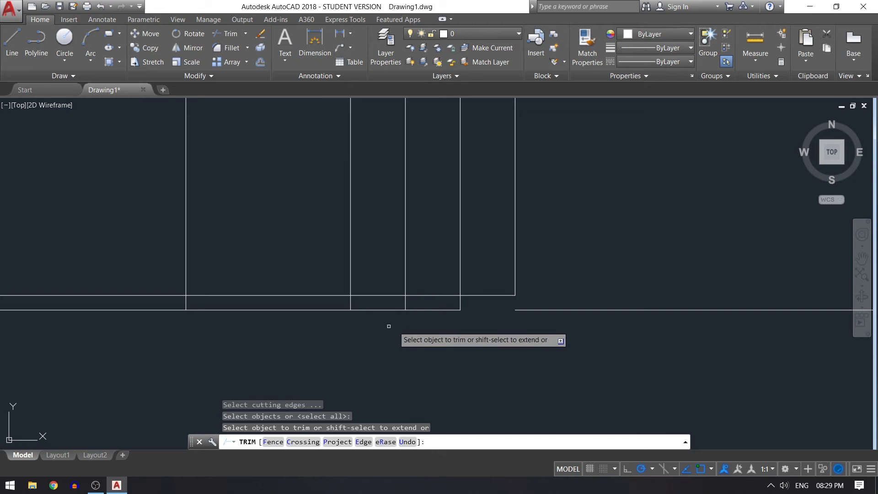
Step: Trim the excess base-line and vertical pieces around the new vertical to form the step
{"action": "left_click", "coordinate": [436, 295]}
{"action": "left_click", "coordinate": [460, 281]}
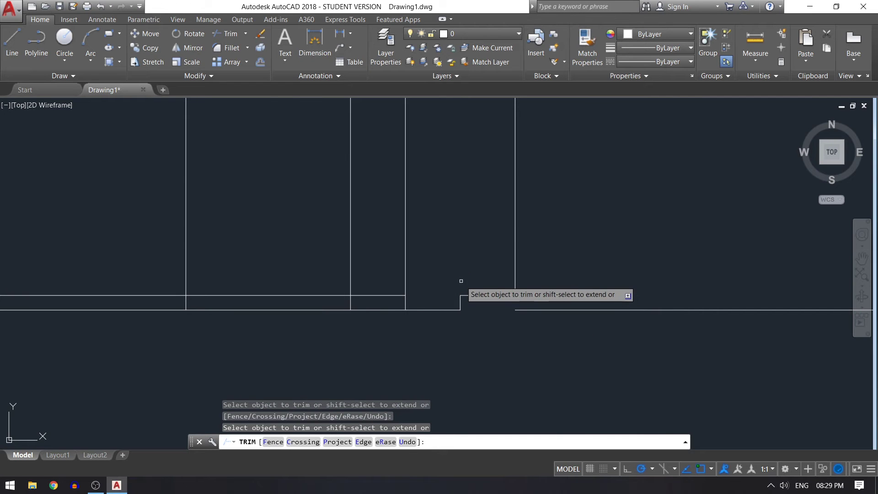
{"action": "left_click", "coordinate": [498, 310]}
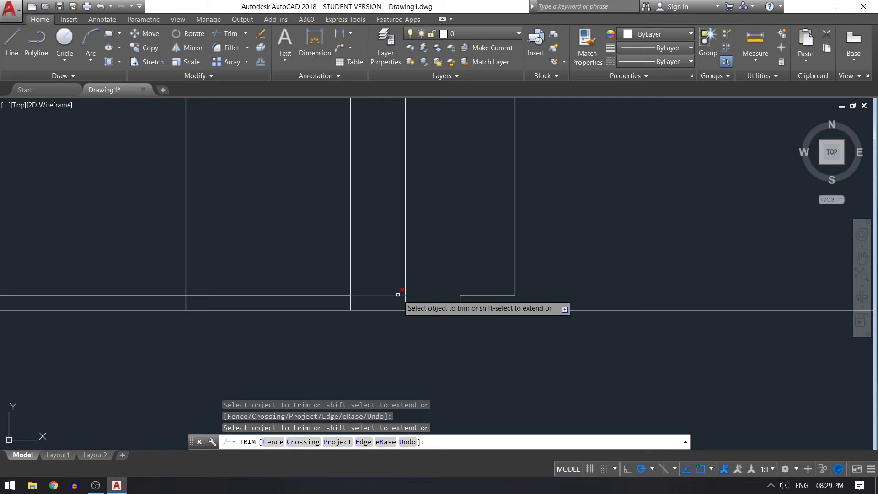
{"action": "left_click", "coordinate": [398, 295]}
{"action": "key", "text": "ctrl+z"}
{"action": "key", "text": "Escape"}
{"action": "key", "text": "Escape"}
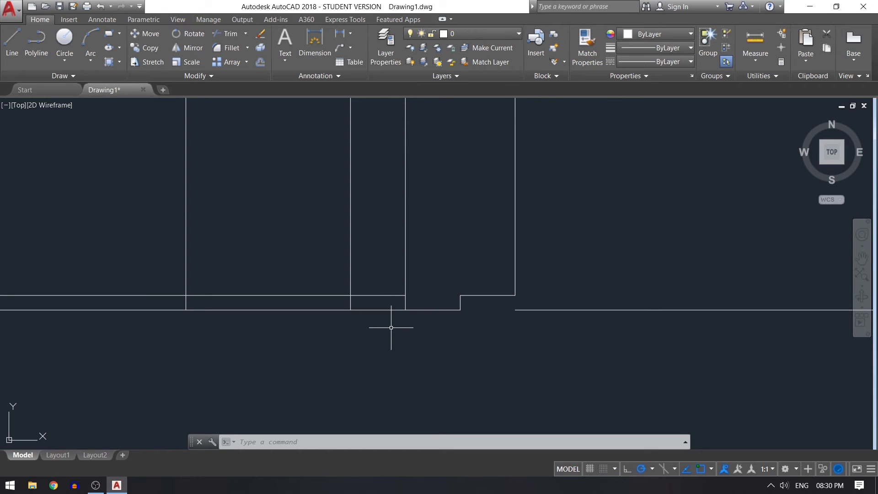
Step: Offset the right bottom line 12 units upward
{"action": "type", "text": "o"}
{"action": "key", "text": "Return"}
{"action": "type", "text": "12"}
{"action": "key", "text": "Return"}
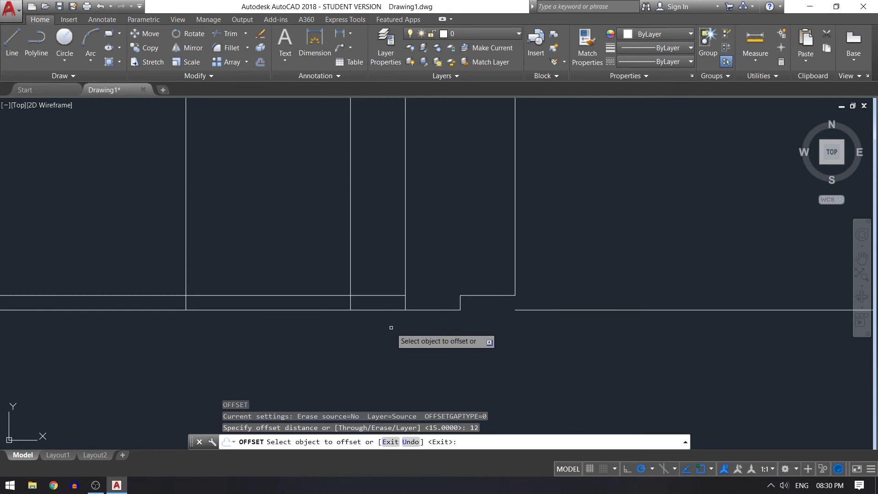
{"action": "left_click", "coordinate": [534, 311]}
{"action": "left_click", "coordinate": [555, 234]}
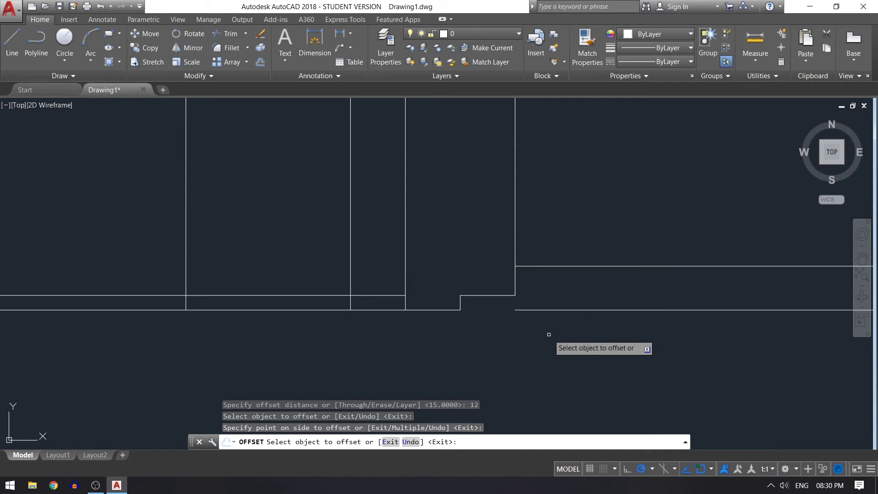
{"action": "key", "text": "Return"}
Step: Trim away the vertical line segment above the new 12-unit line
{"action": "type", "text": "TR"}
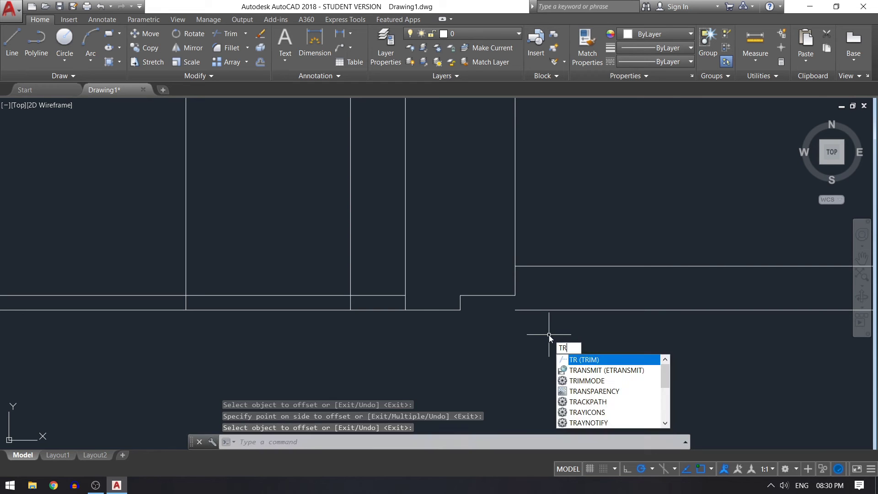
{"action": "key", "text": "Return"}
{"action": "key", "text": "Return"}
{"action": "left_click", "coordinate": [515, 257]}
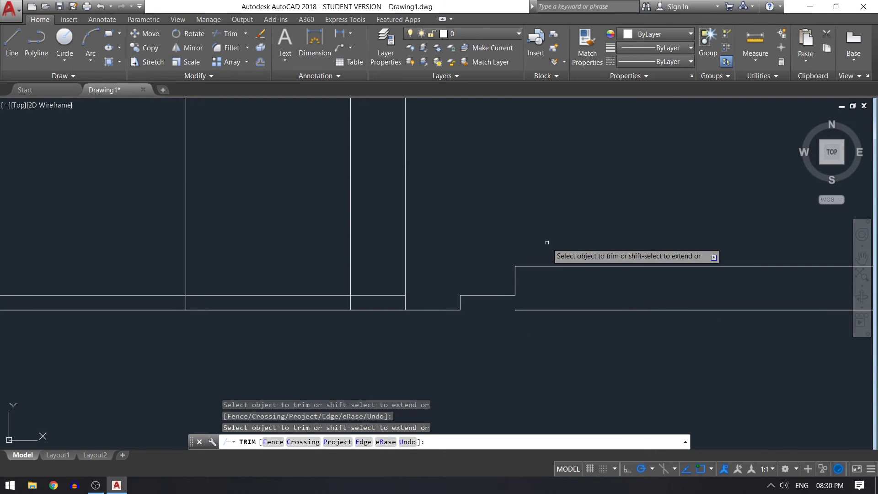
{"action": "key", "text": "Return"}
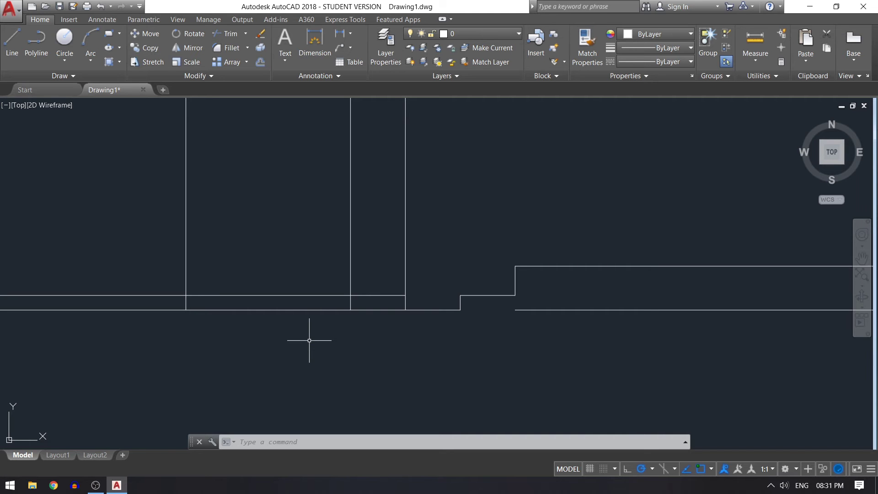
Step: Offset the left bottom line 12 units upward
{"action": "type", "text": "o"}
{"action": "key", "text": "Return"}
{"action": "type", "text": "12"}
{"action": "key", "text": "Return"}
{"action": "left_click", "coordinate": [284, 311]}
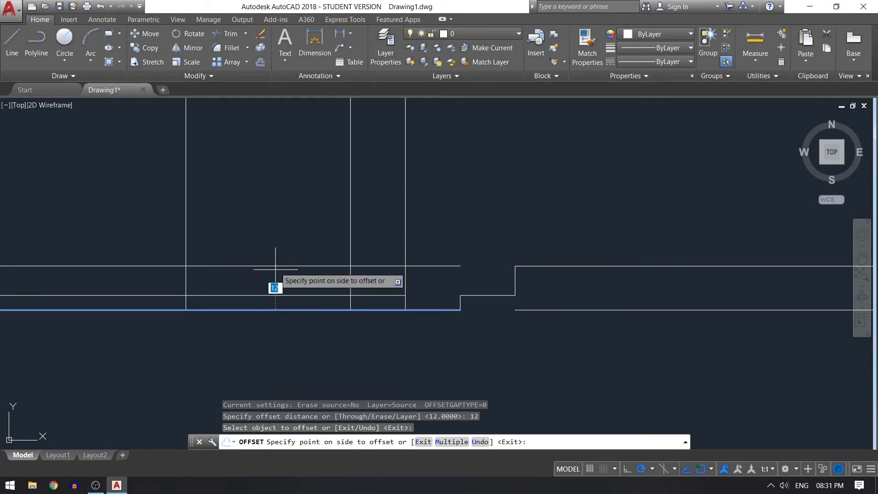
{"action": "left_click", "coordinate": [285, 218]}
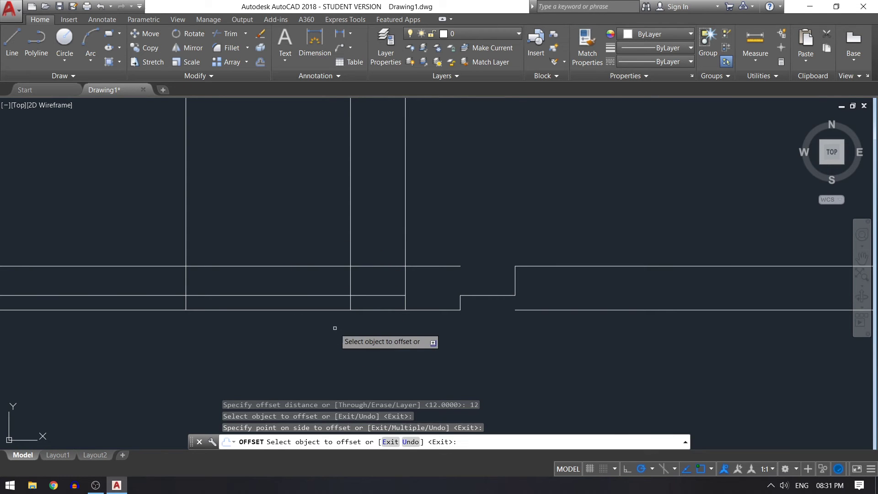
Step: Draw a 15-radius circle centred at the middle vertical and upper line intersection
{"action": "key", "text": "Escape"}
{"action": "type", "text": "c"}
{"action": "key", "text": "Return"}
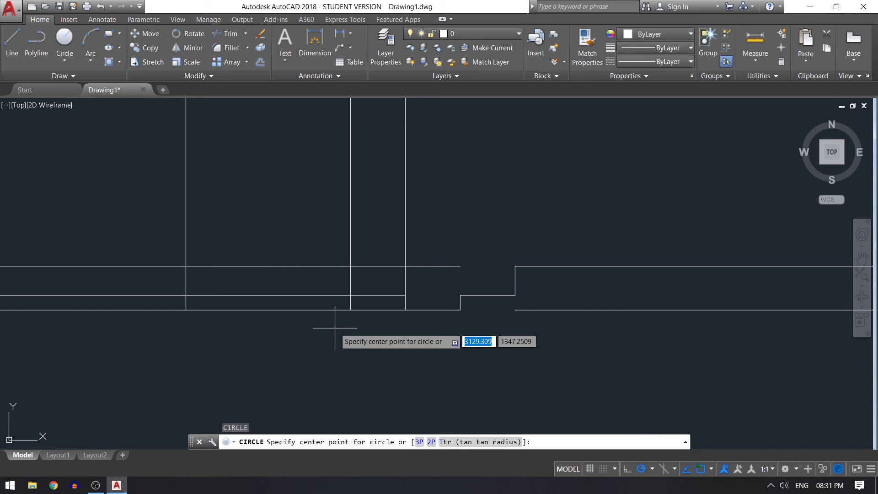
{"action": "scroll", "coordinate": [366, 320], "scroll_direction": "down", "scroll_amount": 2}
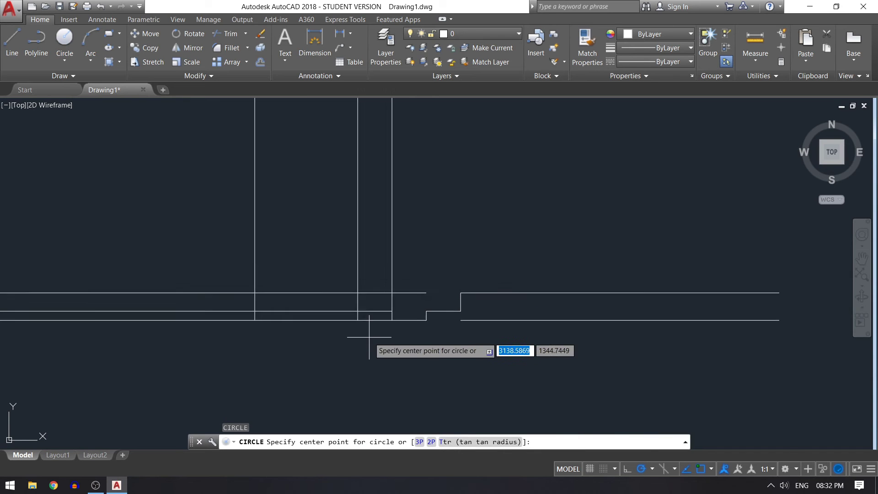
{"action": "scroll", "coordinate": [366, 341], "scroll_direction": "down", "scroll_amount": 2}
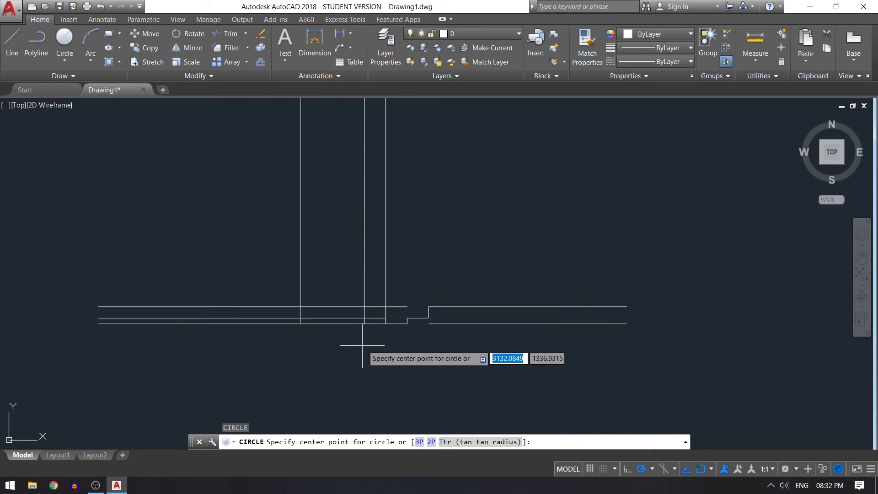
{"action": "scroll", "coordinate": [364, 344], "scroll_direction": "up", "scroll_amount": 2}
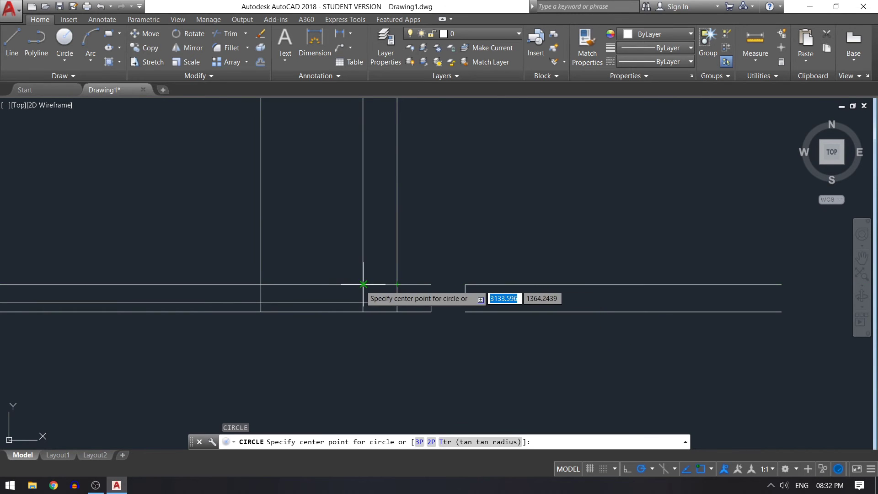
{"action": "left_click", "coordinate": [363, 284]}
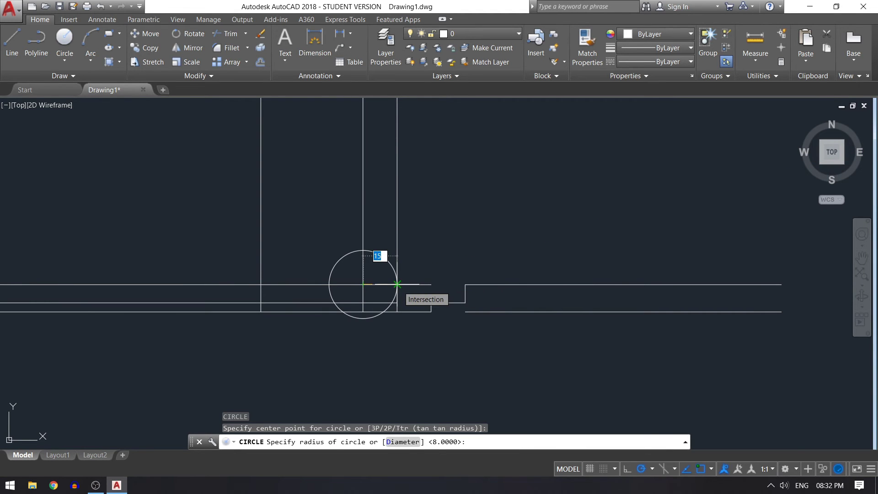
{"action": "left_click", "coordinate": [398, 284]}
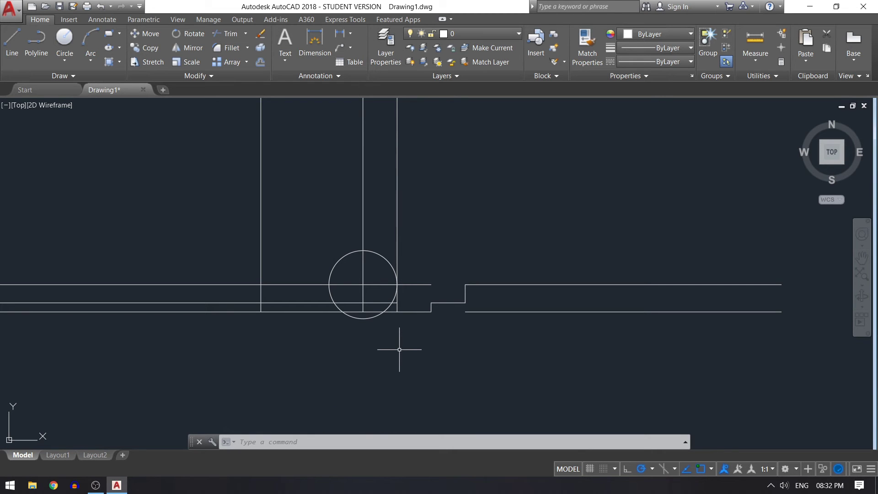
Step: Trim the circle's left and right arcs between the horizontal lines
{"action": "type", "text": "tr"}
{"action": "key", "text": "Return"}
{"action": "scroll", "coordinate": [389, 348], "scroll_direction": "up", "scroll_amount": 2}
{"action": "scroll", "coordinate": [403, 293], "scroll_direction": "up", "scroll_amount": 2}
{"action": "left_click", "coordinate": [412, 226]}
{"action": "left_click", "coordinate": [248, 210]}
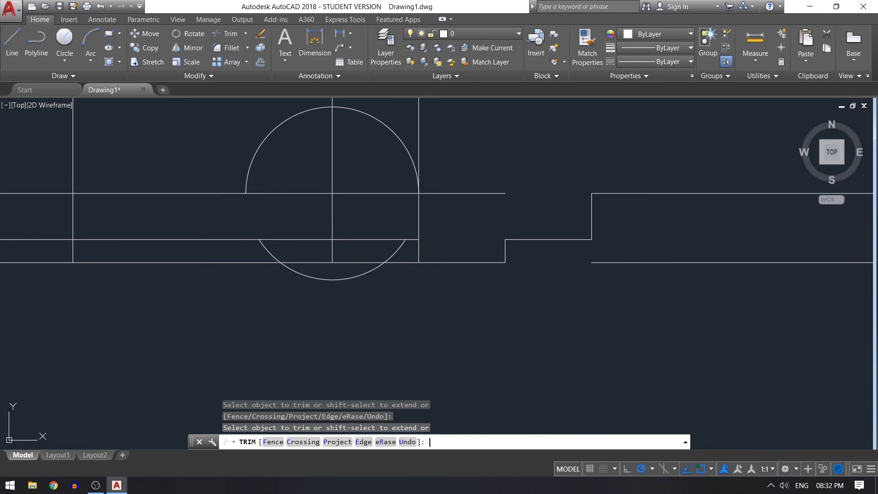
{"action": "key", "text": "Escape"}
Step: Erase the leftover lower arc of the circle
{"action": "type", "text": "e"}
{"action": "key", "text": "Return"}
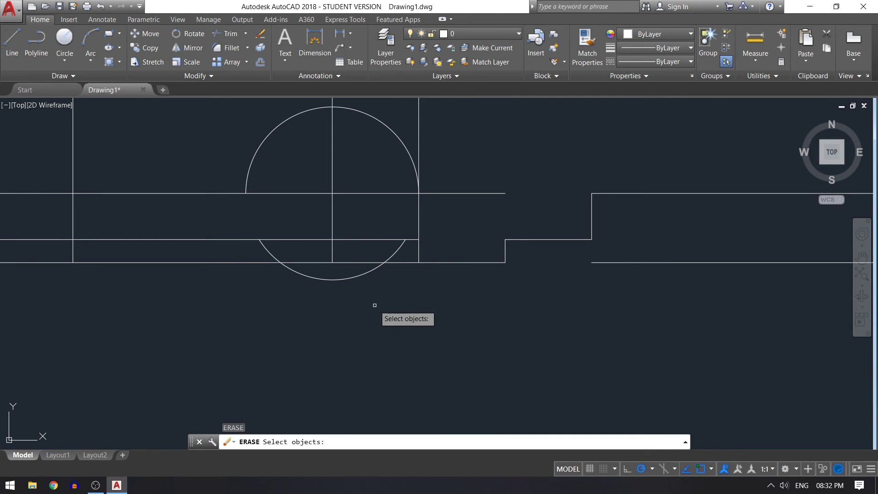
{"action": "left_click", "coordinate": [360, 277]}
{"action": "key", "text": "Return"}
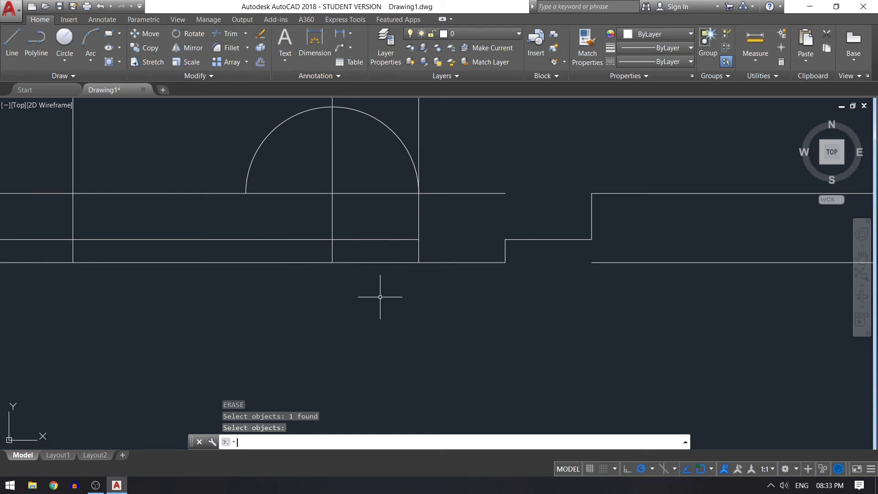
{"action": "scroll", "coordinate": [353, 298], "scroll_direction": "down", "scroll_amount": 1}
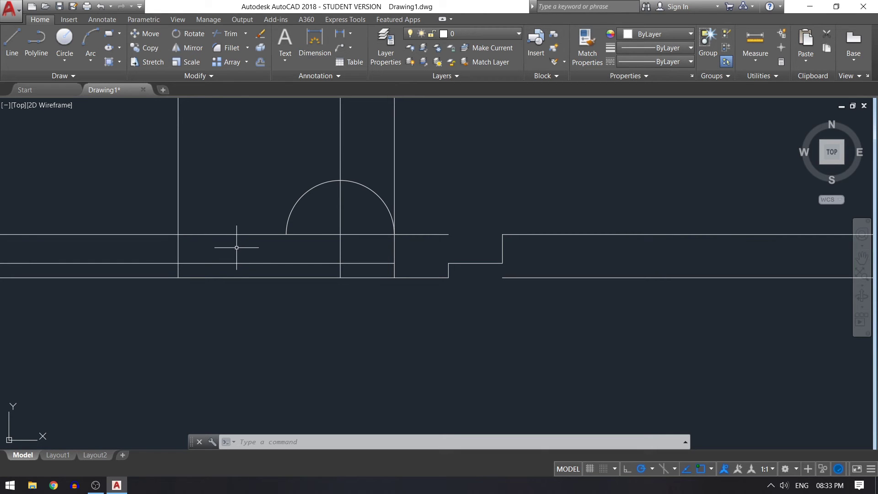
Step: Offset the leftmost vertical line 15 units to the right
{"action": "type", "text": "o"}
{"action": "key", "text": "Return"}
{"action": "type", "text": "15"}
{"action": "key", "text": "Return"}
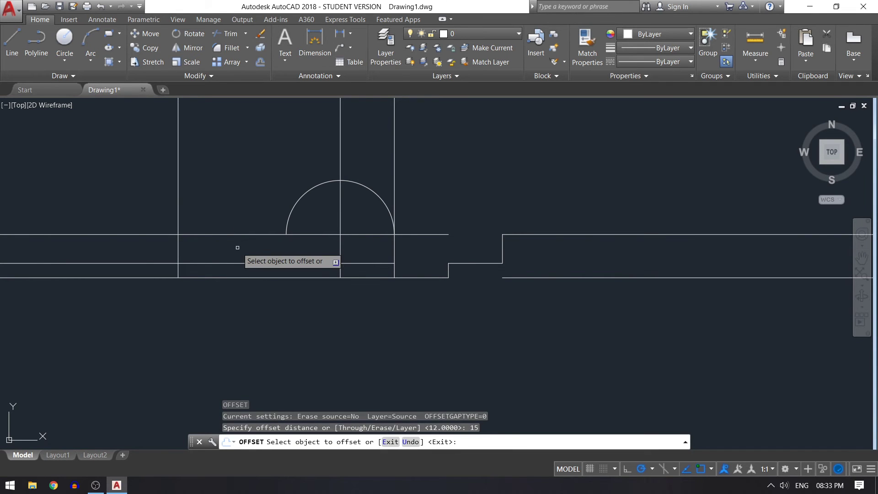
{"action": "left_click", "coordinate": [177, 247]}
{"action": "left_click", "coordinate": [247, 250]}
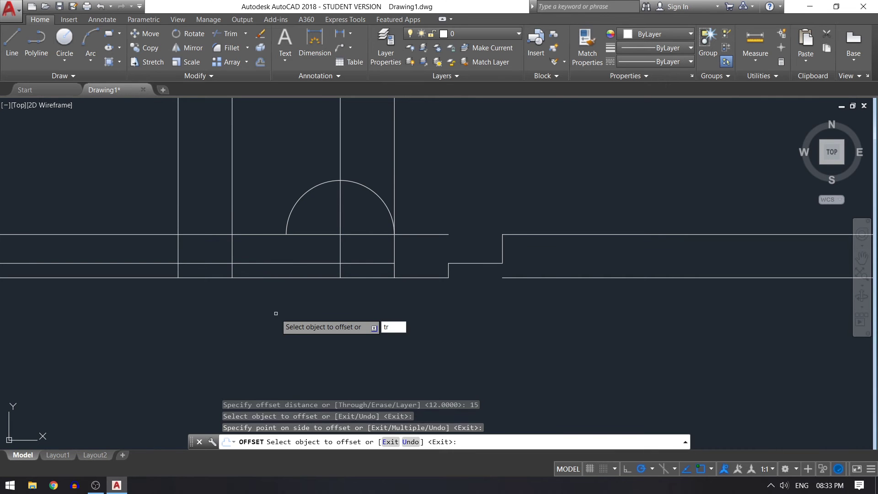
{"action": "key", "text": "Escape"}
Step: Trim the new vertical's segment between the two upper horizontal lines
{"action": "type", "text": "tr"}
{"action": "key", "text": "Return"}
{"action": "key", "text": "Return"}
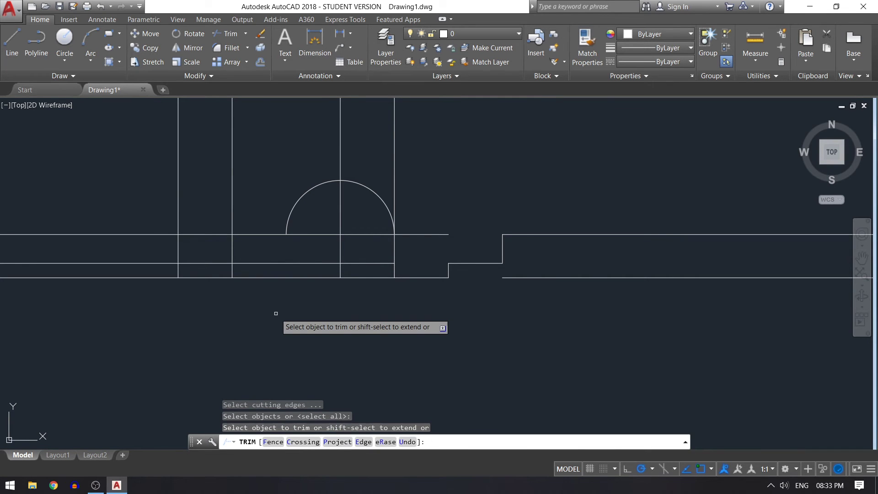
{"action": "left_click", "coordinate": [232, 247]}
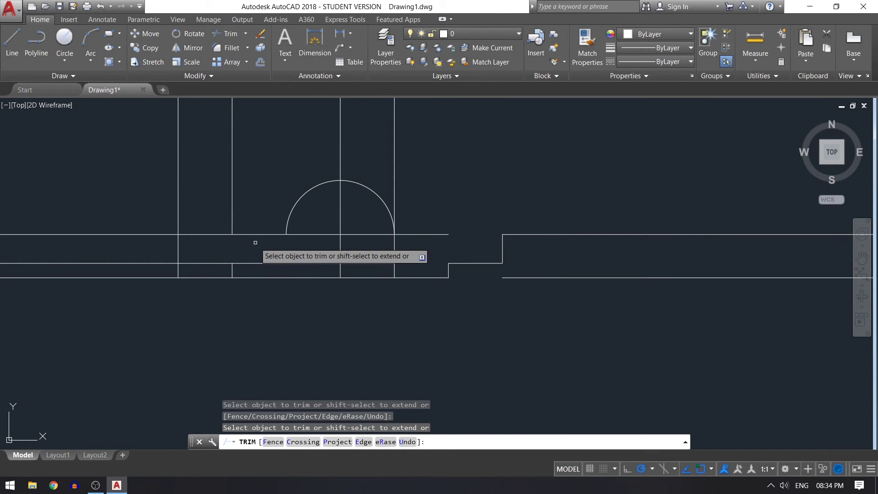
{"action": "key", "text": "Return"}
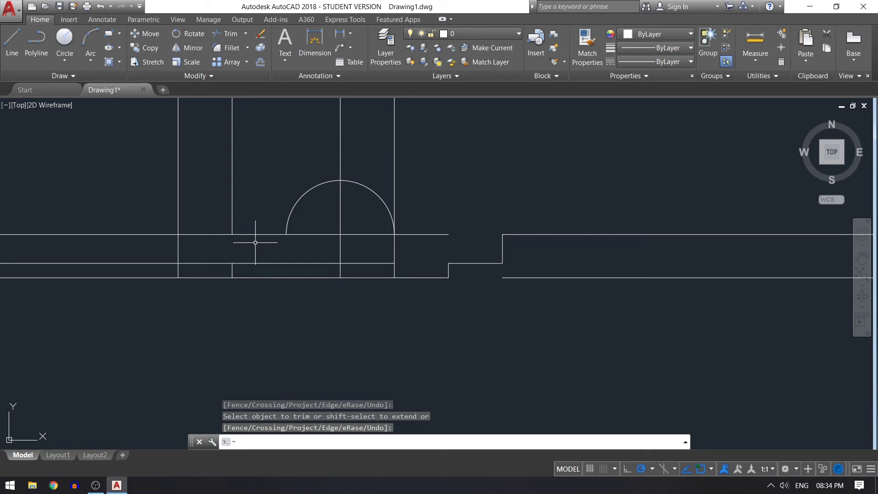
Step: Offset the arc's base line 12 units upward
{"action": "type", "text": "o"}
{"action": "key", "text": "Return"}
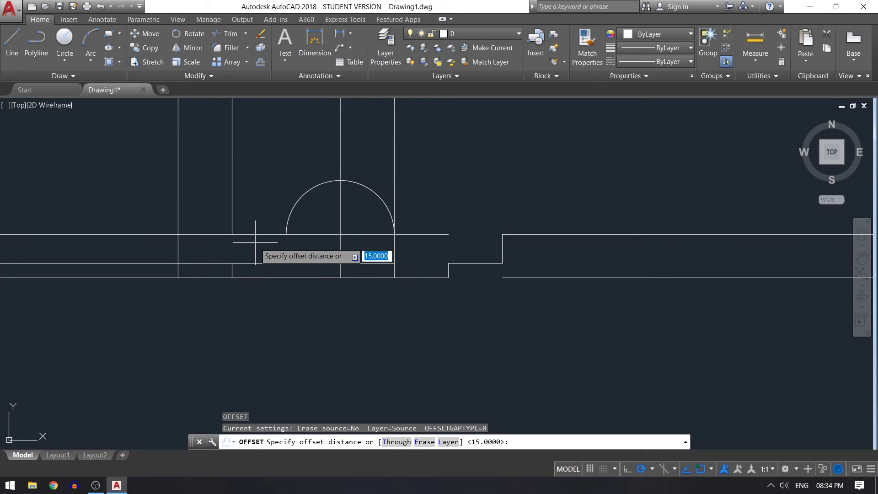
{"action": "type", "text": "1"}
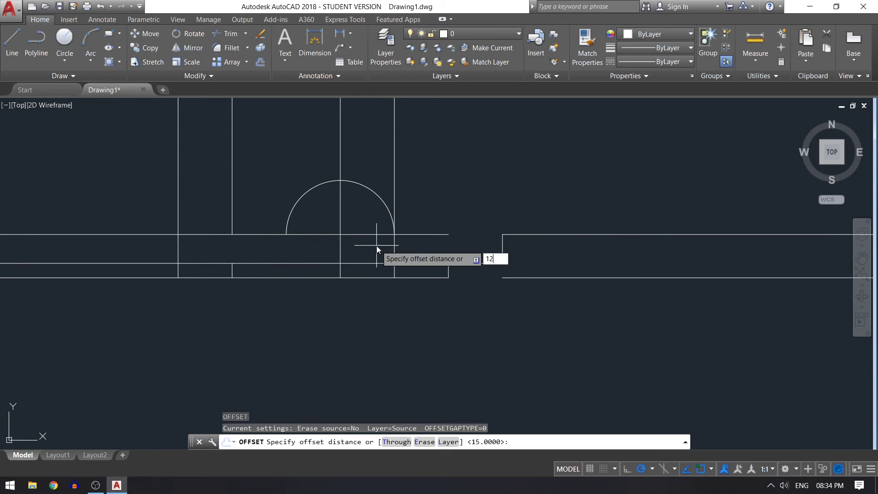
{"action": "type", "text": "2"}
{"action": "key", "text": "Return"}
{"action": "left_click", "coordinate": [256, 234]}
{"action": "left_click", "coordinate": [252, 204]}
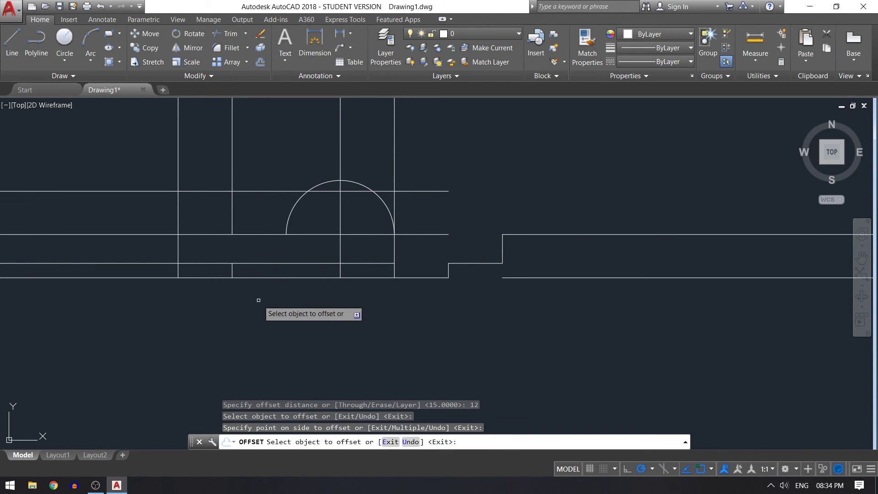
{"action": "key", "text": "Return"}
Step: Offset the new upper line 9 units downward
{"action": "key", "text": "Return"}
{"action": "type", "text": "o"}
{"action": "key", "text": "Return"}
{"action": "type", "text": "9"}
{"action": "key", "text": "Return"}
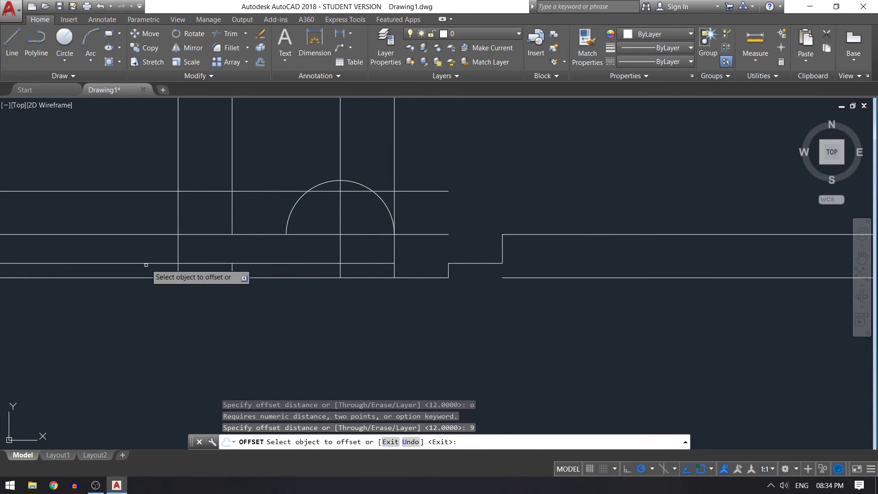
{"action": "left_click", "coordinate": [158, 191]}
{"action": "left_click", "coordinate": [170, 293]}
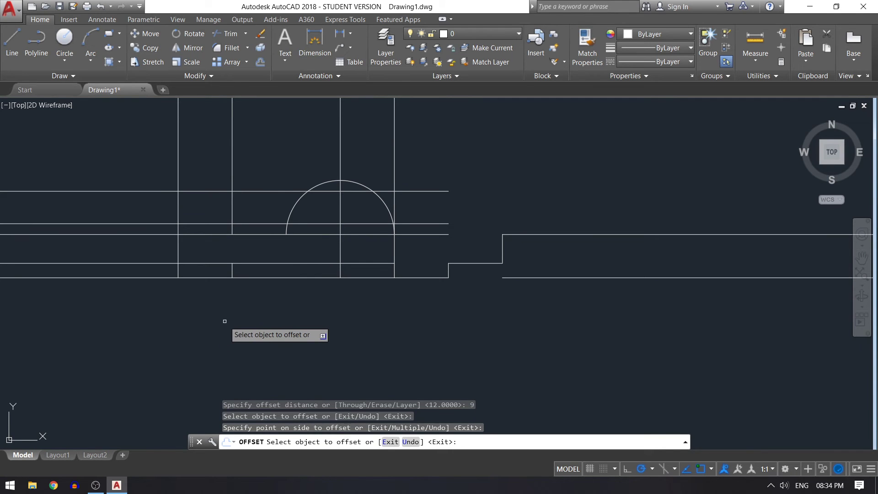
{"action": "key", "text": "Return"}
{"action": "type", "text": "tr"}
{"action": "key", "text": "Return"}
{"action": "key", "text": "Return"}
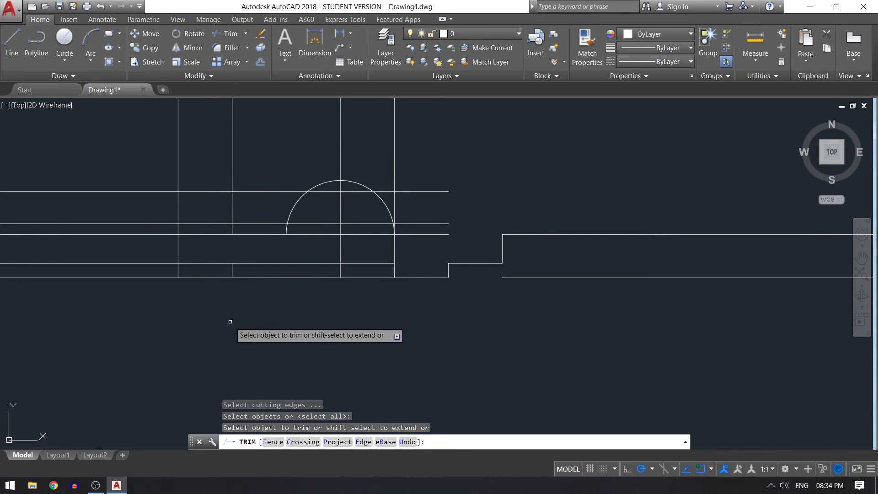
Step: Trim away the leftmost vertical's upper part and the inner segments left of the semicircle
{"action": "left_click", "coordinate": [221, 235]}
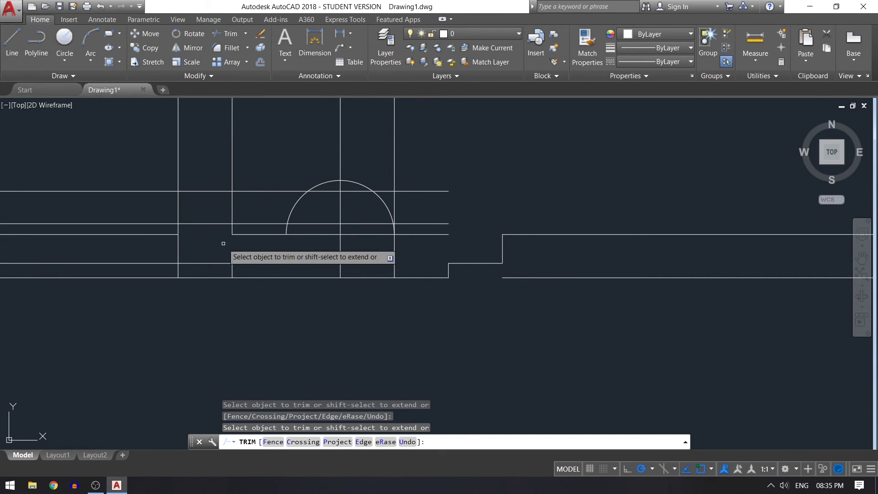
{"action": "left_click", "coordinate": [166, 223]}
{"action": "left_click", "coordinate": [166, 191]}
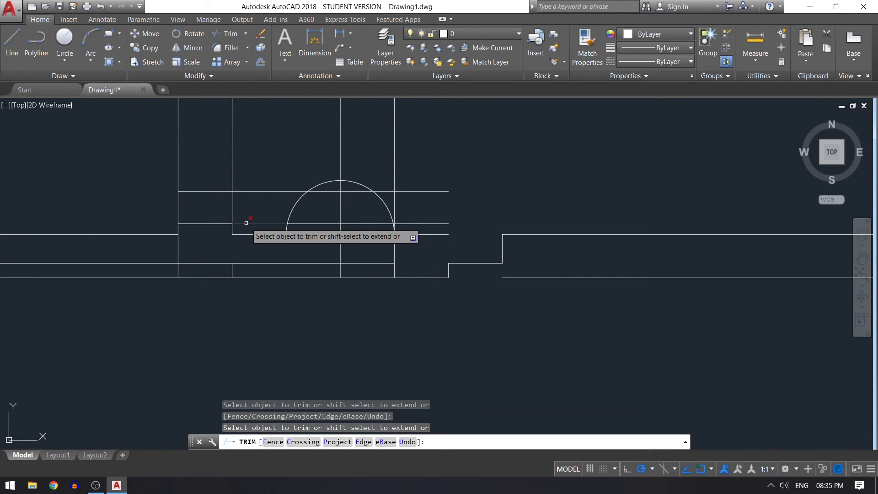
{"action": "left_click", "coordinate": [246, 223]}
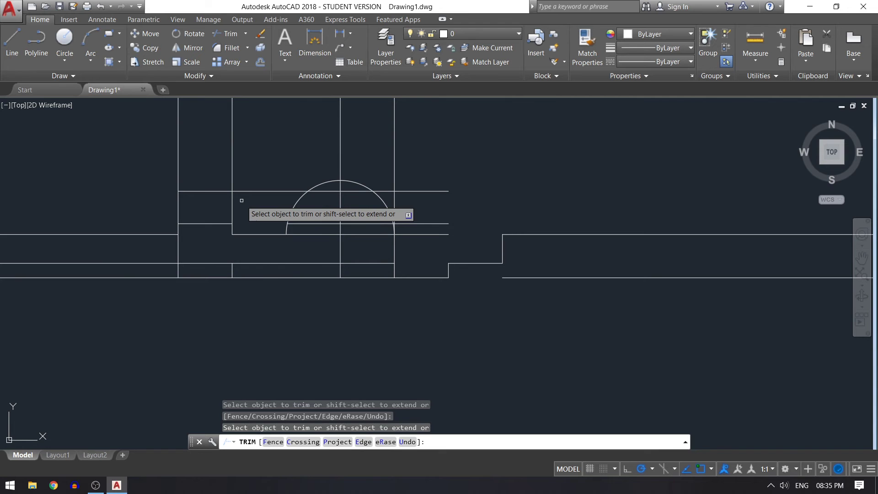
{"action": "left_click", "coordinate": [234, 204]}
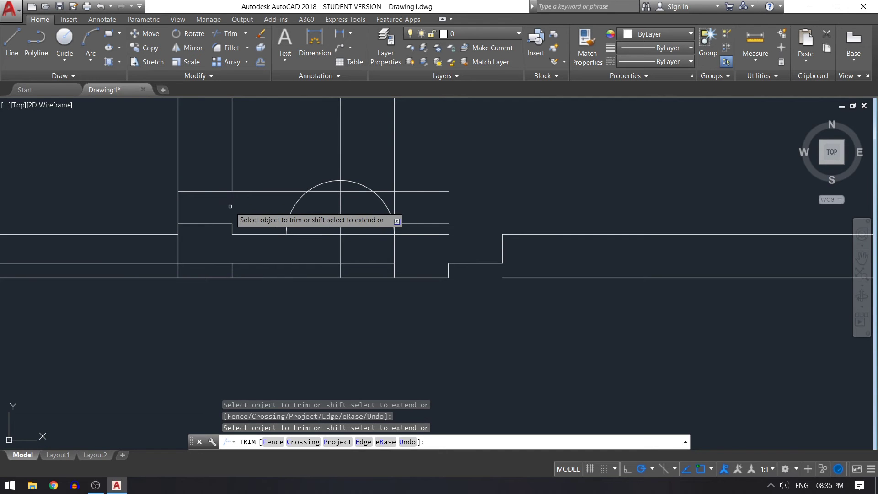
{"action": "left_click", "coordinate": [178, 242]}
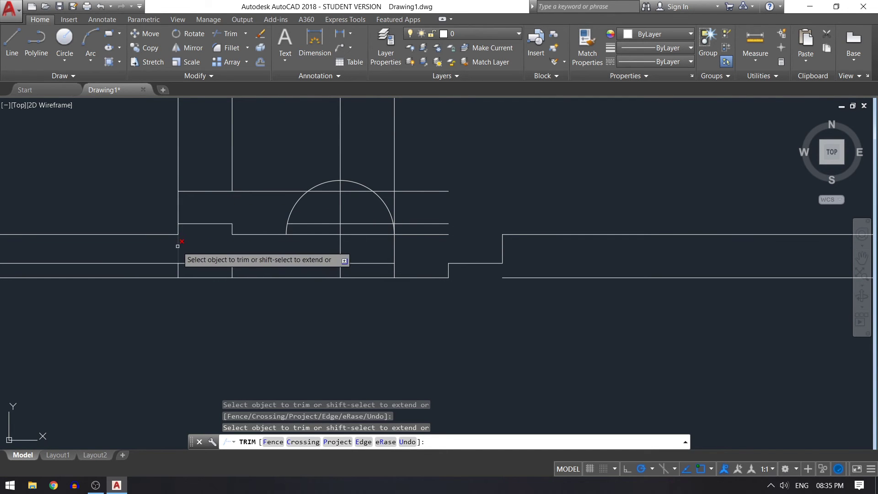
{"action": "left_click", "coordinate": [178, 166]}
{"action": "left_click", "coordinate": [205, 234]}
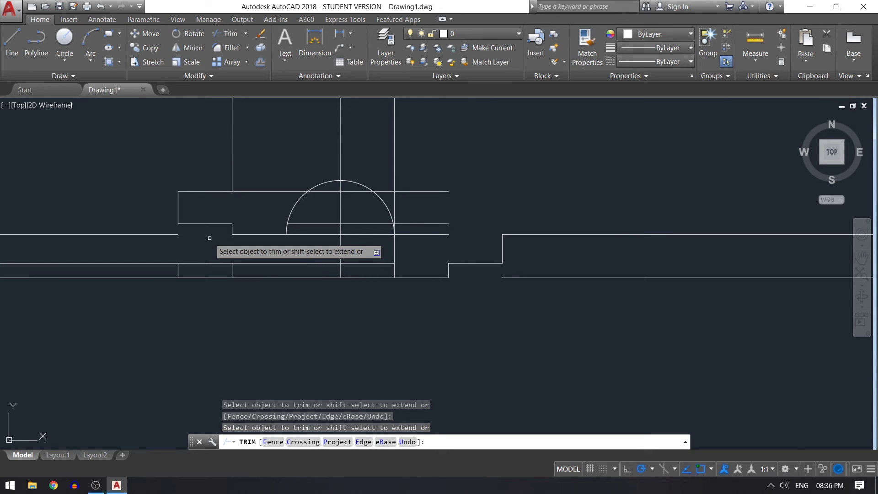
Step: Erase the stray short line under the arc
{"action": "key", "text": "Escape"}
{"action": "type", "text": "e"}
{"action": "key", "text": "Return"}
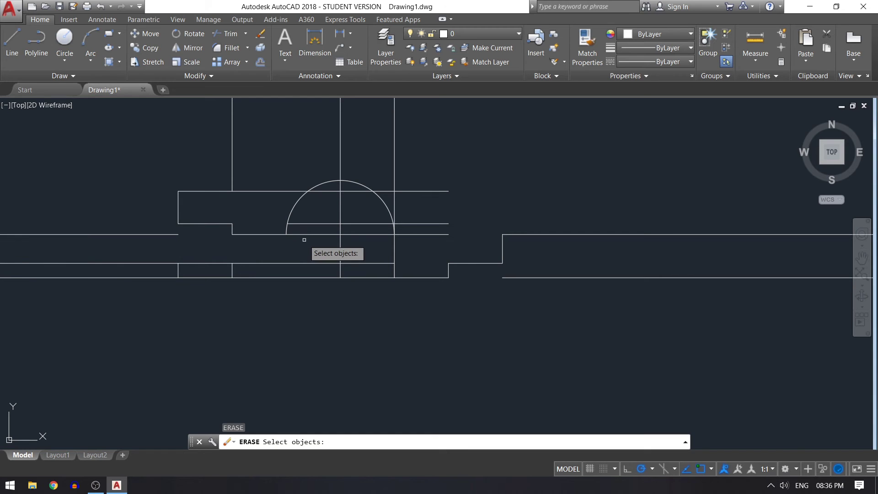
{"action": "key", "text": "Return"}
{"action": "type", "text": "tr"}
{"action": "key", "text": "Return"}
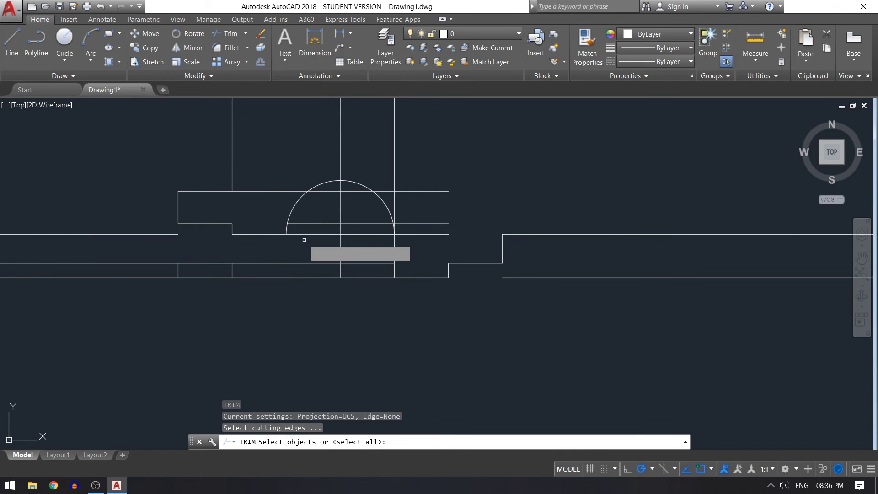
{"action": "key", "text": "Return"}
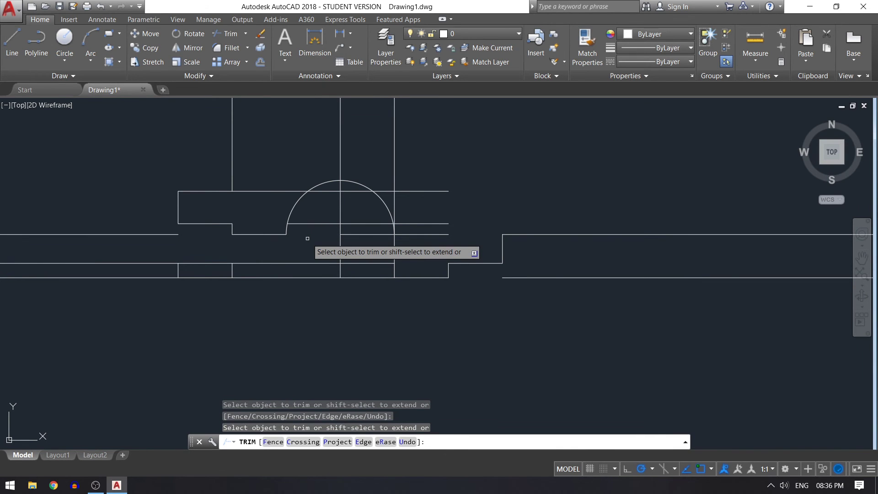
{"action": "key", "text": "Return"}
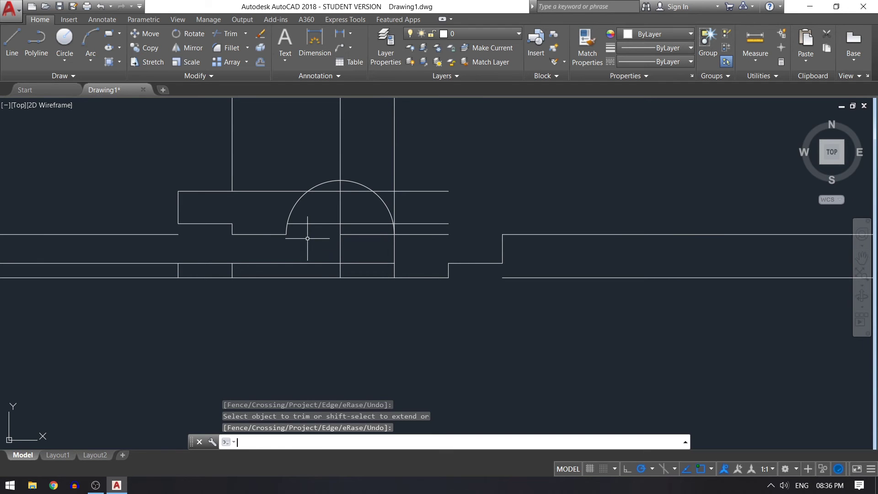
{"action": "type", "text": "e"}
{"action": "key", "text": "Return"}
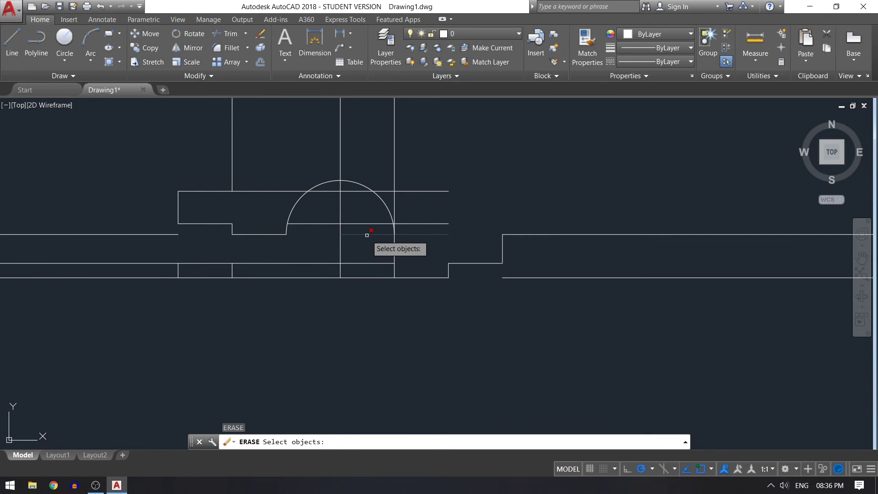
{"action": "left_click", "coordinate": [367, 235]}
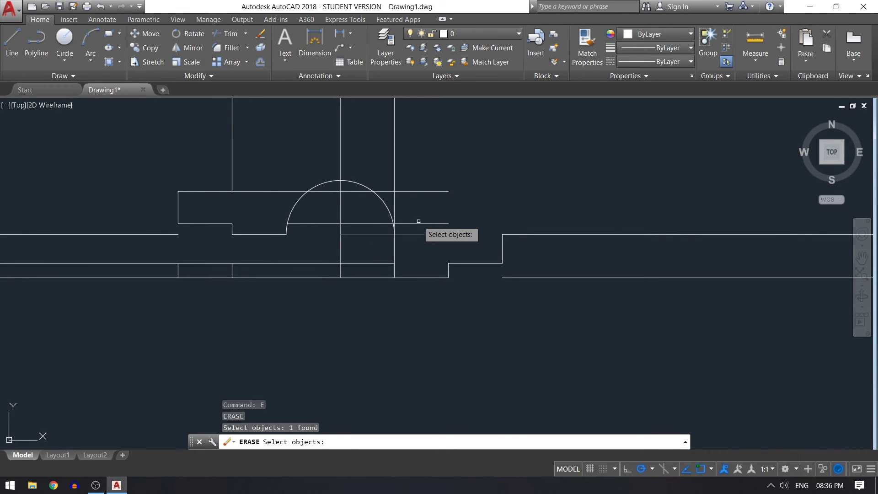
{"action": "key", "text": "Return"}
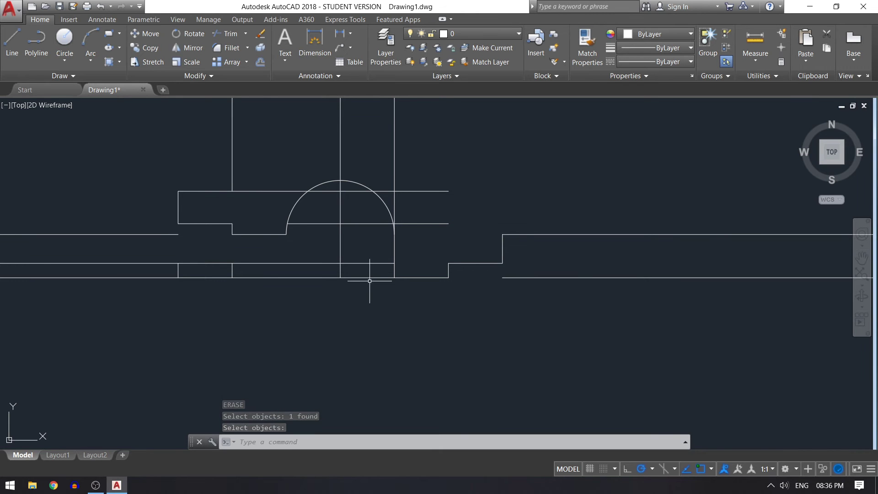
Step: Trim the bottom line segments below the arc and between the centre and right verticals
{"action": "type", "text": "tr"}
{"action": "key", "text": "Return"}
{"action": "key", "text": "Return"}
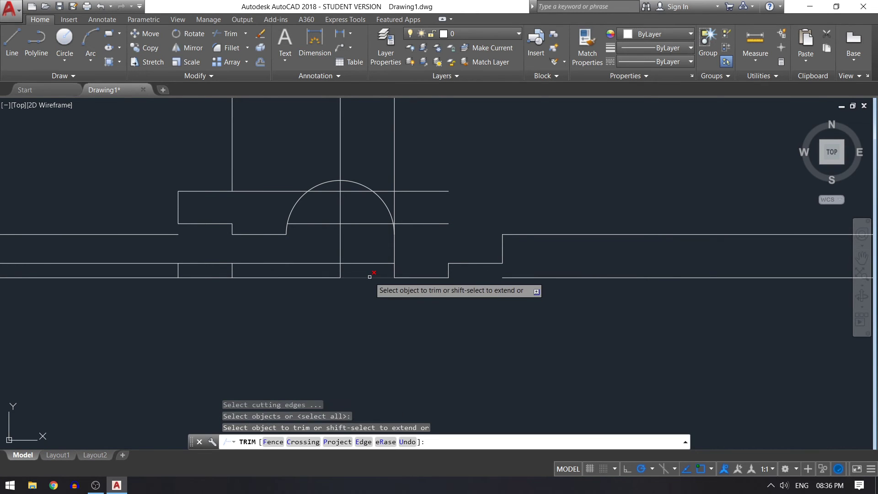
{"action": "left_click", "coordinate": [371, 277]}
{"action": "left_click", "coordinate": [374, 263]}
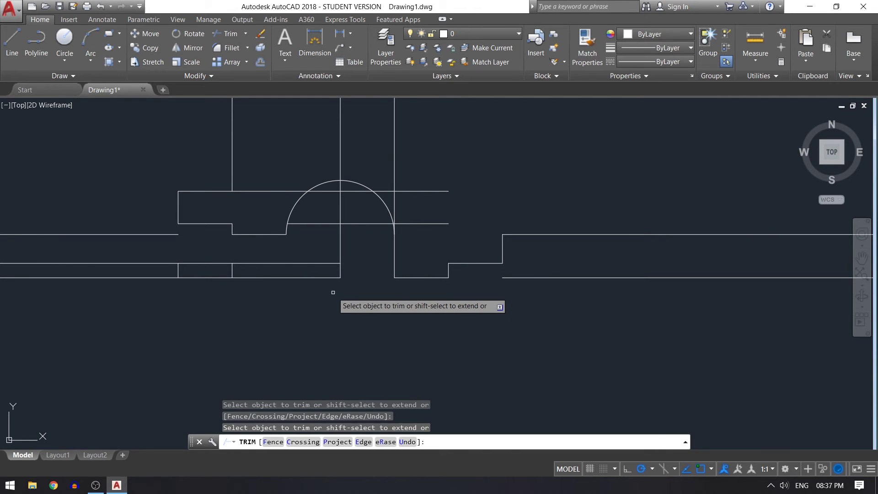
{"action": "left_click", "coordinate": [317, 263]}
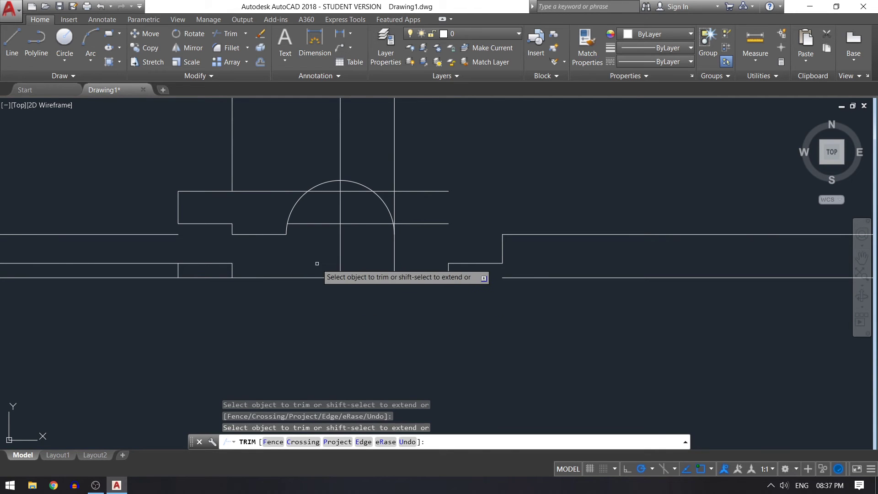
{"action": "left_click", "coordinate": [317, 264]}
{"action": "left_click", "coordinate": [254, 303]}
{"action": "key", "text": "Return"}
Step: Erase the leftover lines on the left and both bottom lines
{"action": "type", "text": "e"}
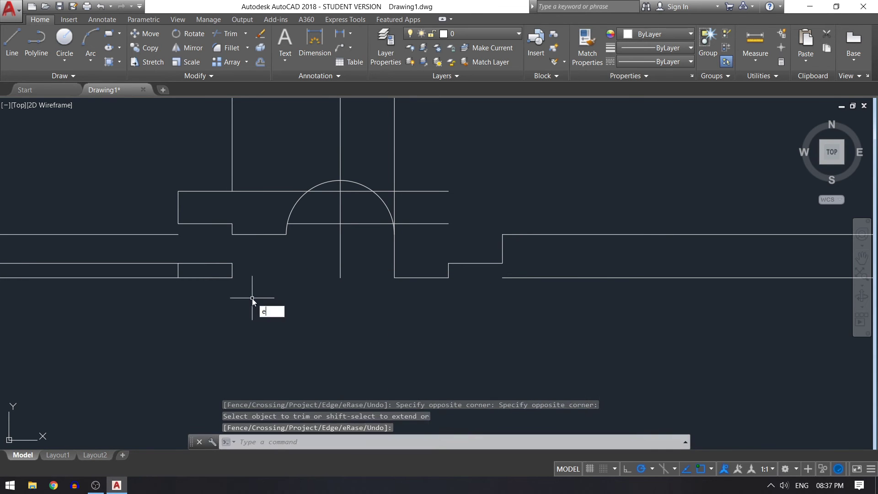
{"action": "key", "text": "Return"}
{"action": "left_click", "coordinate": [137, 234]}
{"action": "left_click", "coordinate": [155, 263]}
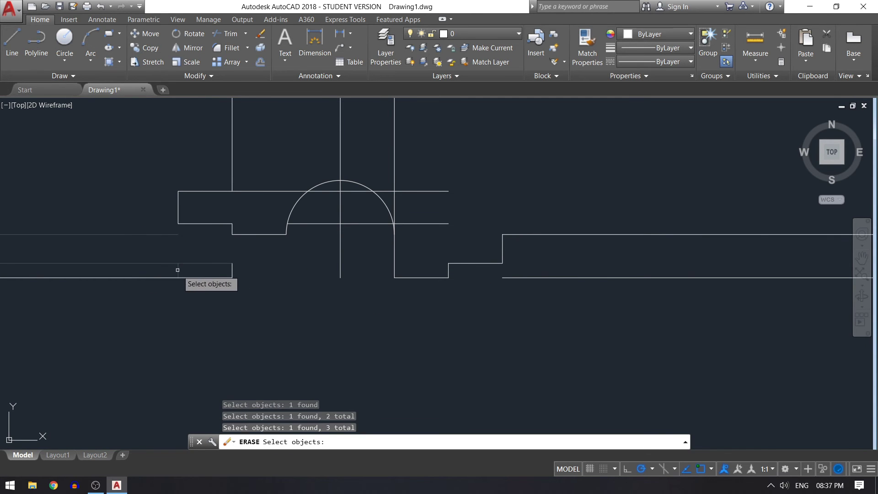
{"action": "left_click", "coordinate": [220, 277]}
{"action": "left_click", "coordinate": [533, 277]}
{"action": "key", "text": "Return"}
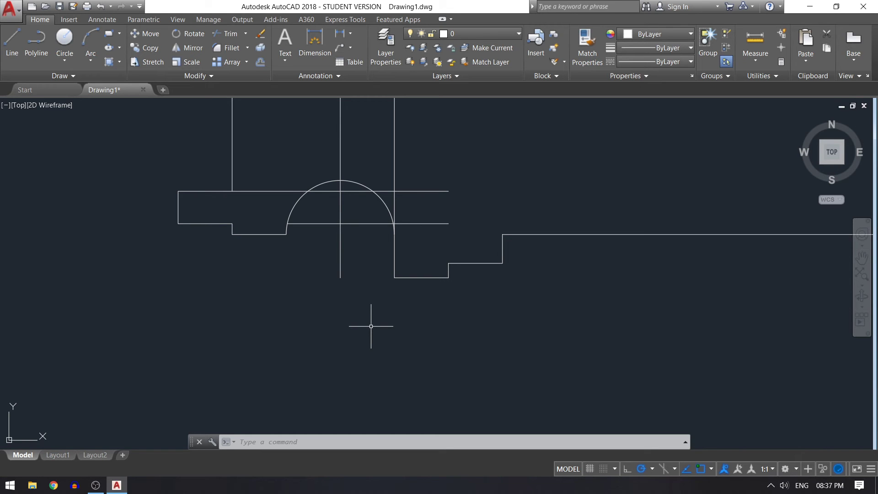
{"action": "type", "text": "c"}
Step: Draw a radius-36 circle centred on the semicircle's centre point
{"action": "key", "text": "Return"}
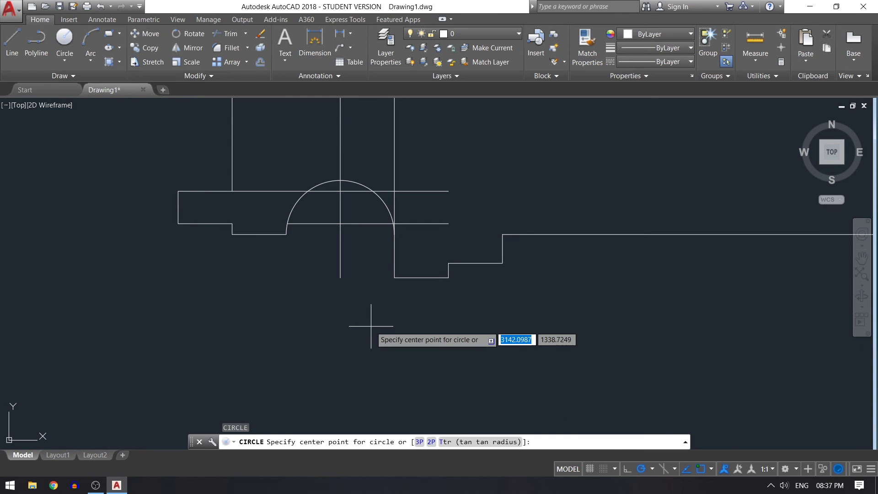
{"action": "left_click", "coordinate": [341, 224]}
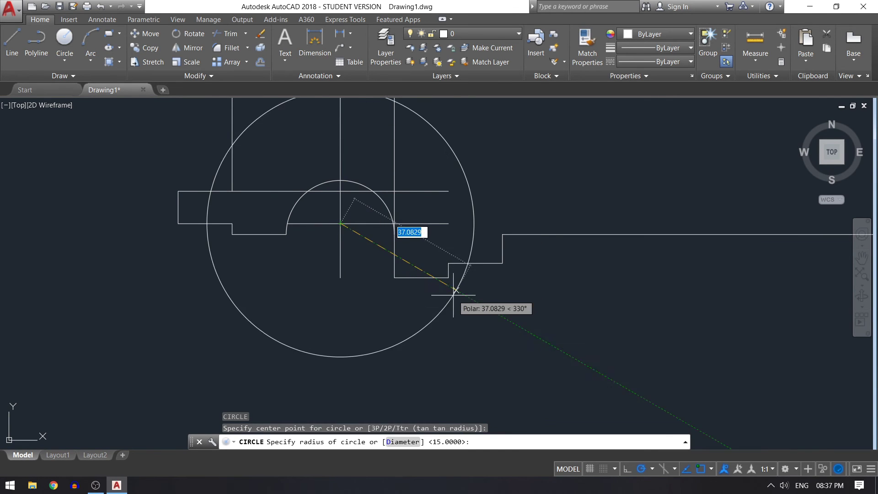
{"action": "type", "text": "36"}
{"action": "key", "text": "Return"}
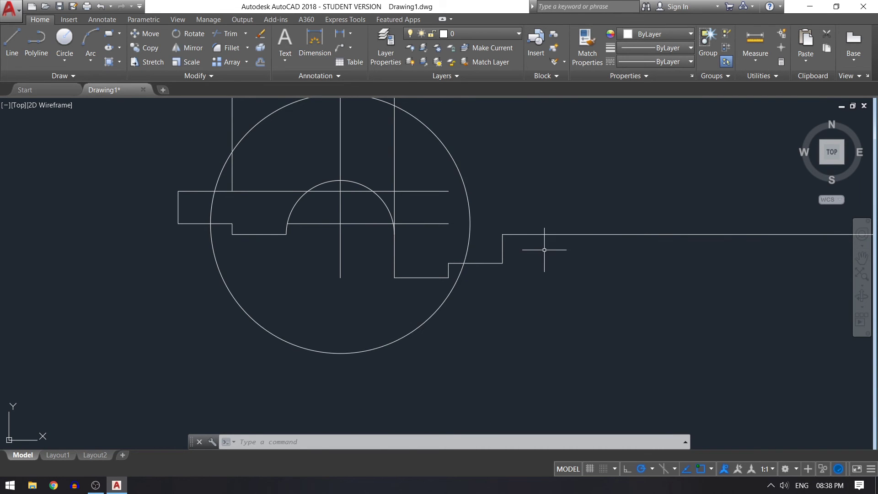
{"action": "left_click", "coordinate": [567, 235]}
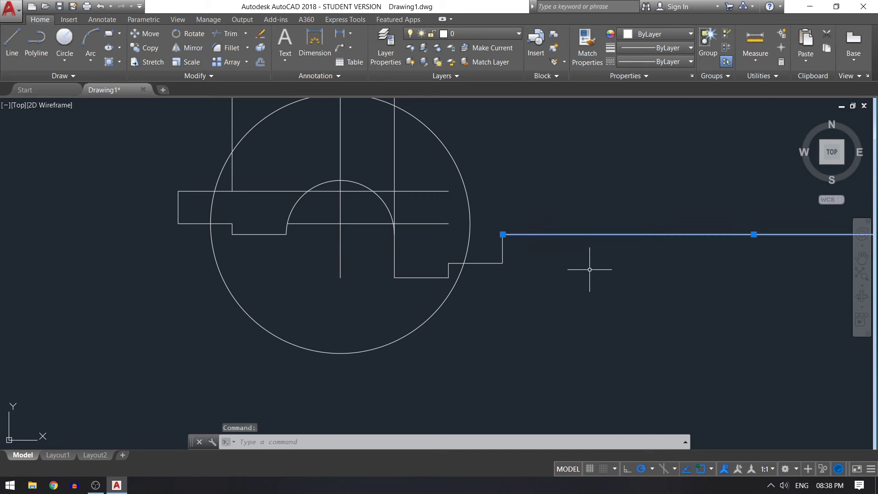
Step: Replace the long right line with a short line from the step corner to the circle
{"action": "key", "text": "Delete"}
{"action": "type", "text": "l"}
{"action": "key", "text": "Return"}
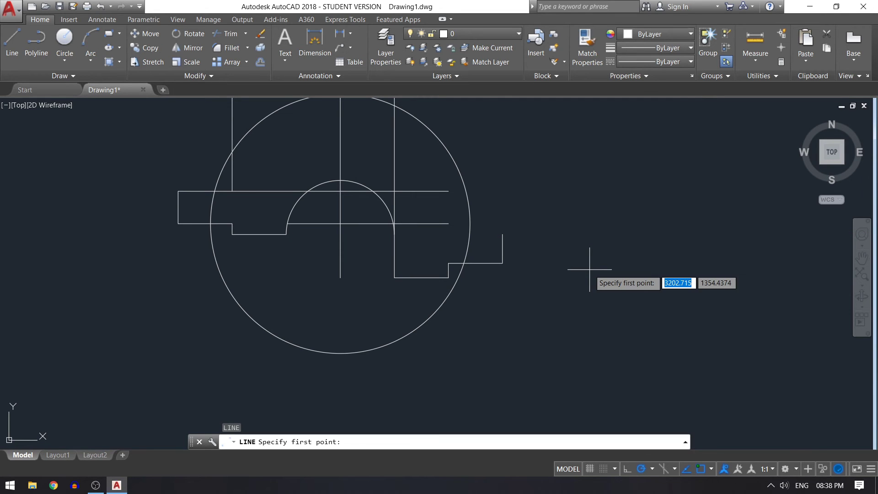
{"action": "left_click", "coordinate": [503, 234]}
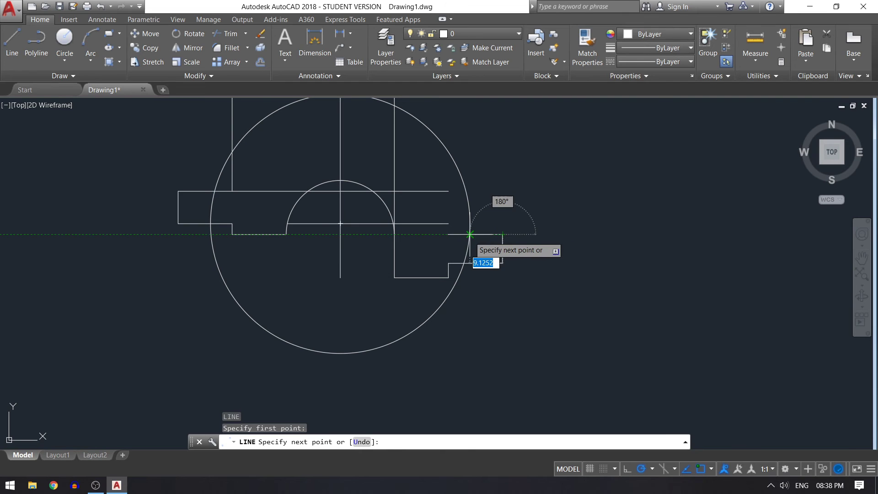
{"action": "left_click", "coordinate": [454, 234]}
{"action": "key", "text": "Return"}
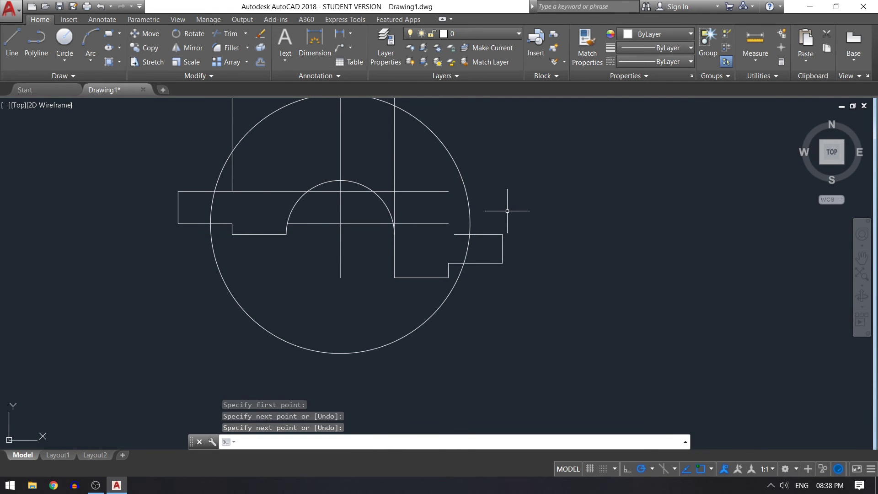
Step: Fillet the corner between the new line and the circle with radius 6
{"action": "type", "text": "f"}
{"action": "key", "text": "Return"}
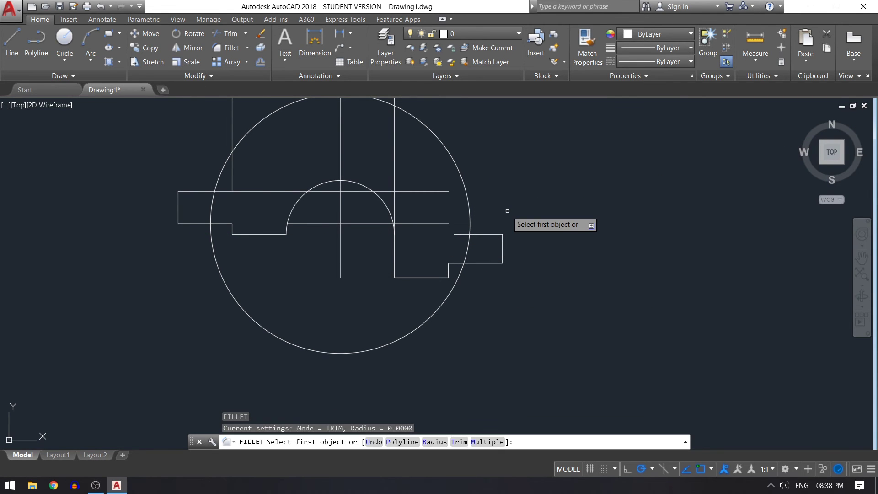
{"action": "type", "text": "r"}
{"action": "key", "text": "Return"}
{"action": "type", "text": "6"}
{"action": "key", "text": "Return"}
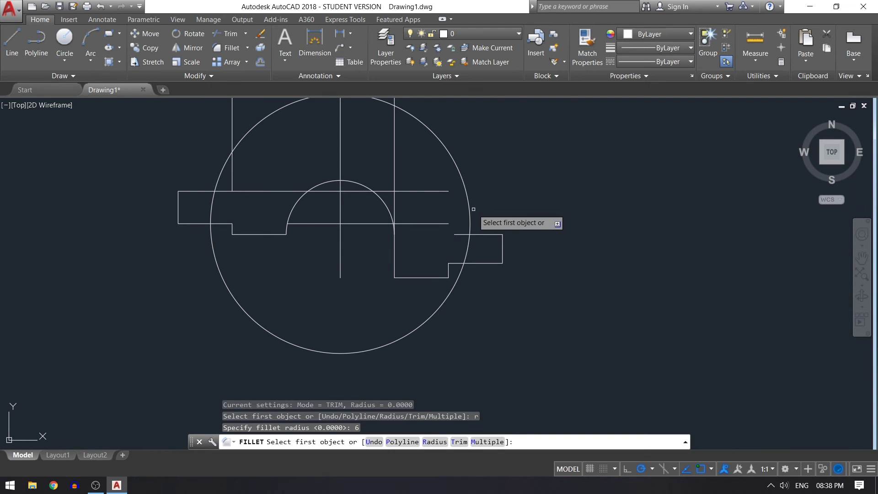
{"action": "left_click", "coordinate": [475, 234]}
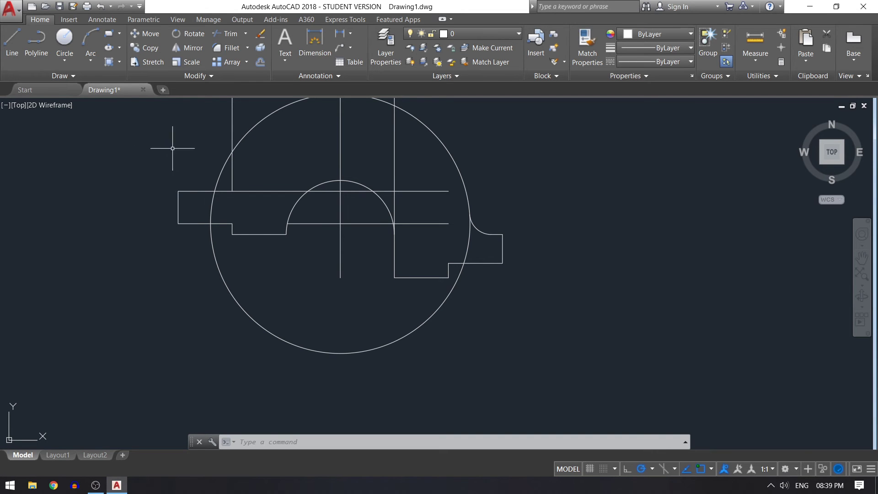
{"action": "left_click", "coordinate": [862, 258]}
{"action": "left_click_drag", "start_coordinate": [516, 222], "coordinate": [606, 272]}
{"action": "right_click", "coordinate": [603, 223]}
{"action": "left_click", "coordinate": [617, 227]}
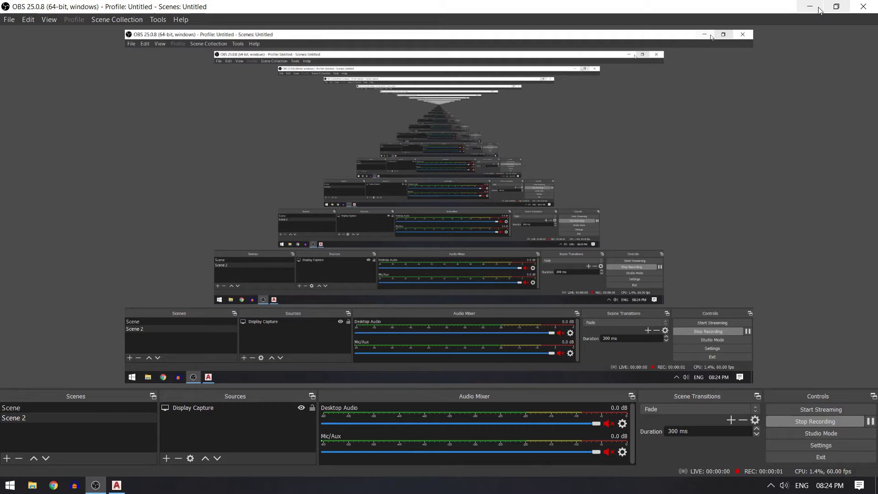
Step: Draw a tall vertical line
{"action": "left_click", "coordinate": [810, 7]}
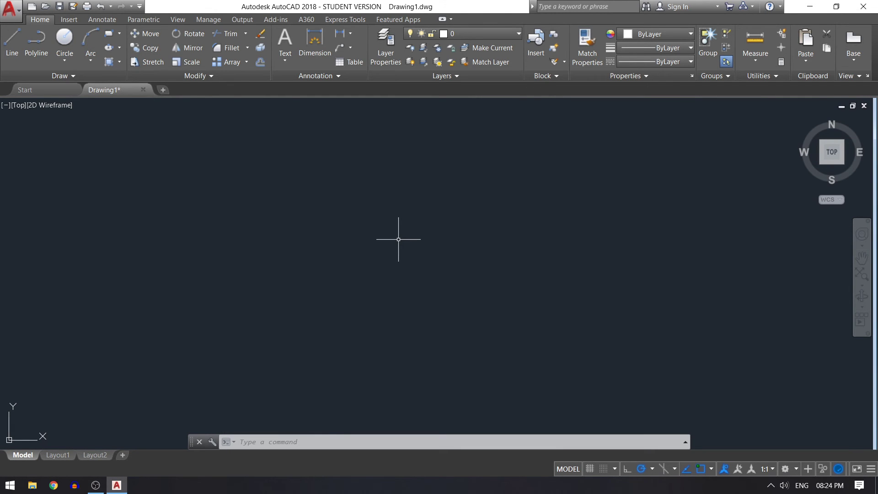
{"action": "type", "text": "l"}
{"action": "key", "text": "Return"}
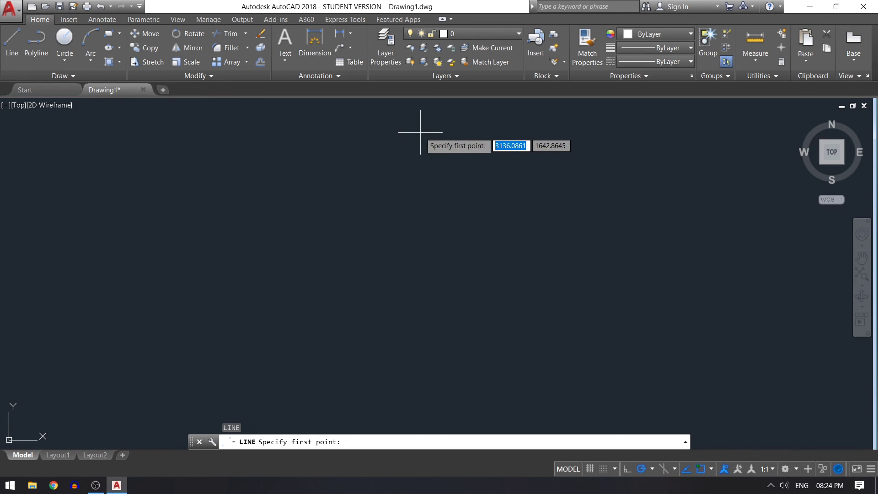
{"action": "left_click", "coordinate": [418, 126]}
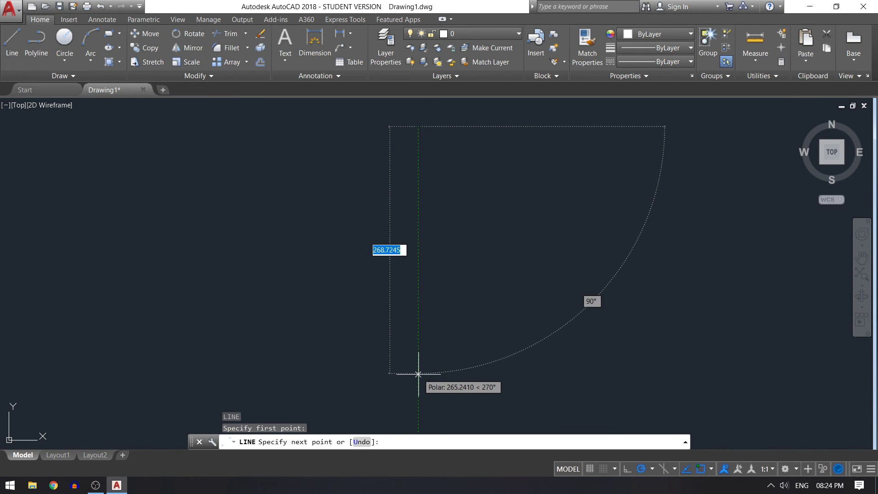
{"action": "left_click", "coordinate": [418, 400]}
{"action": "right_click", "coordinate": [474, 278]}
{"action": "left_click", "coordinate": [480, 282]}
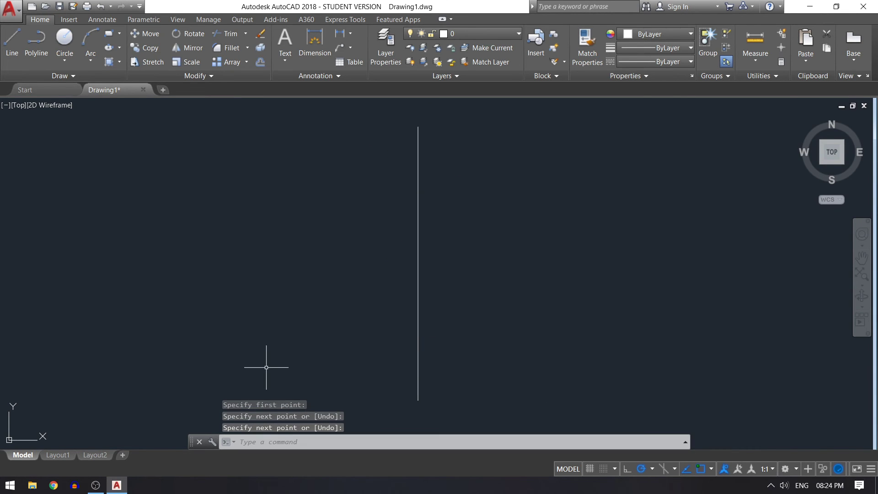
Step: Draw a horizontal base line across the vertical line's lower end
{"action": "left_click", "coordinate": [12, 48]}
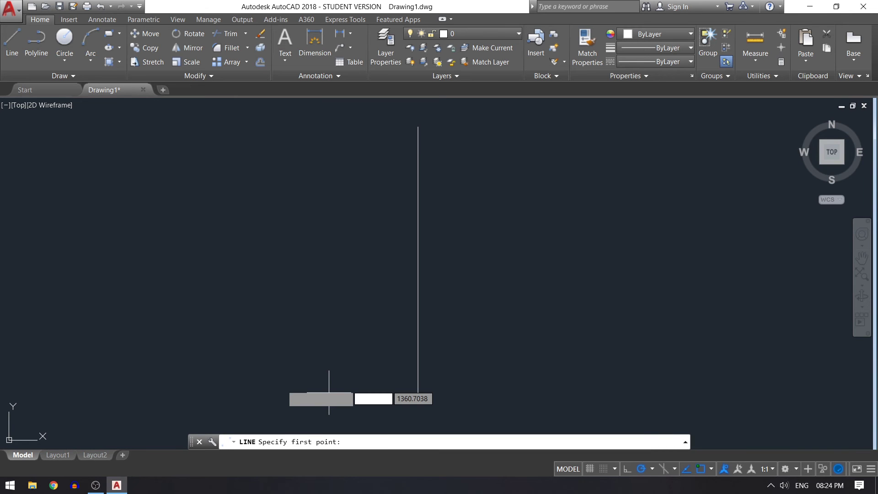
{"action": "left_click", "coordinate": [247, 401]}
{"action": "left_click", "coordinate": [588, 401]}
{"action": "right_click", "coordinate": [587, 401]}
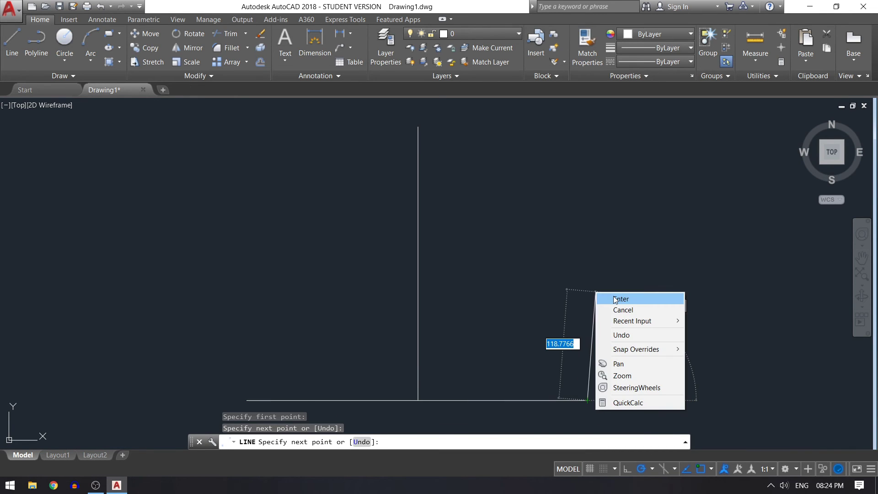
{"action": "left_click", "coordinate": [609, 297]}
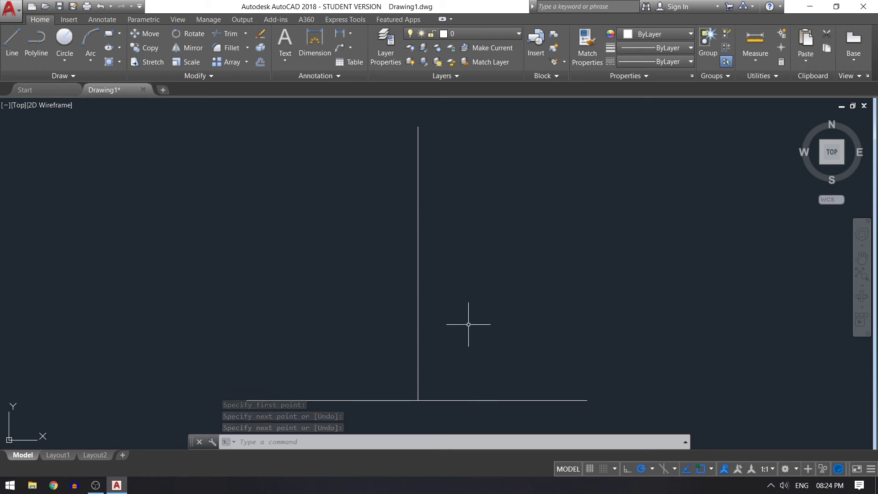
Step: Offset the vertical line 45 units to both its left and right
{"action": "type", "text": "o"}
{"action": "key", "text": "Return"}
{"action": "type", "text": "45"}
{"action": "key", "text": "Return"}
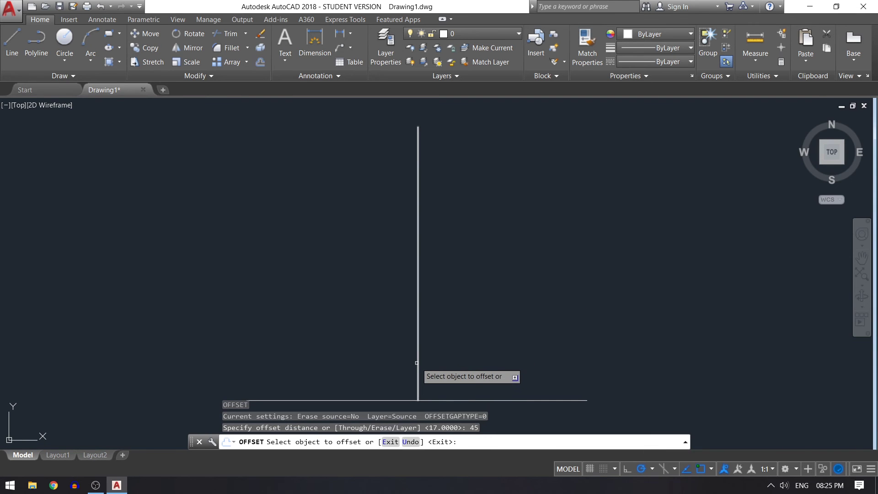
{"action": "left_click", "coordinate": [418, 362]}
{"action": "left_click", "coordinate": [519, 360]}
{"action": "left_click", "coordinate": [418, 366]}
{"action": "left_click", "coordinate": [357, 366]}
{"action": "left_click", "coordinate": [862, 258]}
{"action": "left_click_drag", "start_coordinate": [533, 355], "coordinate": [551, 277]}
{"action": "right_click", "coordinate": [554, 232]}
{"action": "left_click", "coordinate": [571, 238]}
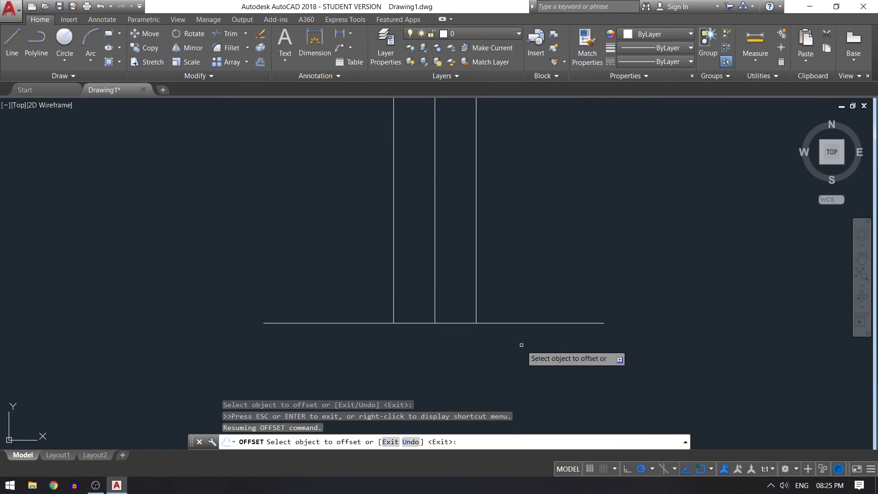
Step: Offset the base line 4 units upward
{"action": "key", "text": "Return"}
{"action": "key", "text": "Return"}
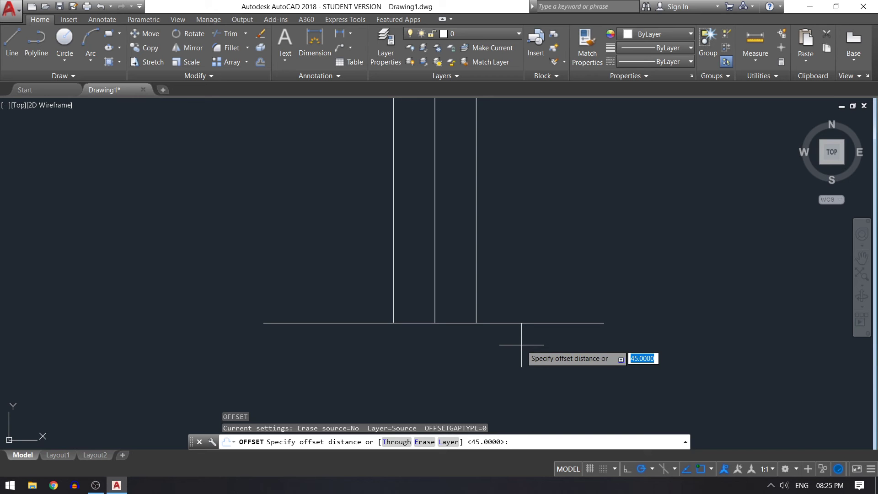
{"action": "type", "text": "4"}
{"action": "key", "text": "Return"}
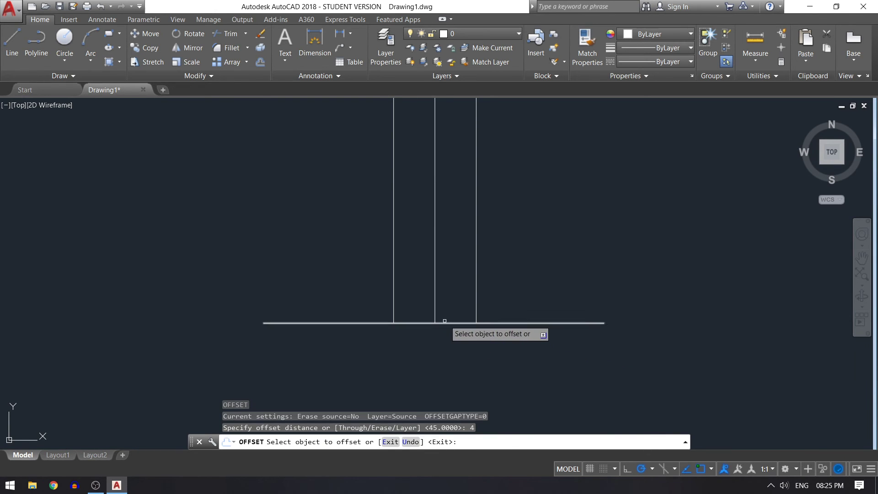
{"action": "left_click", "coordinate": [451, 323]}
{"action": "left_click", "coordinate": [460, 281]}
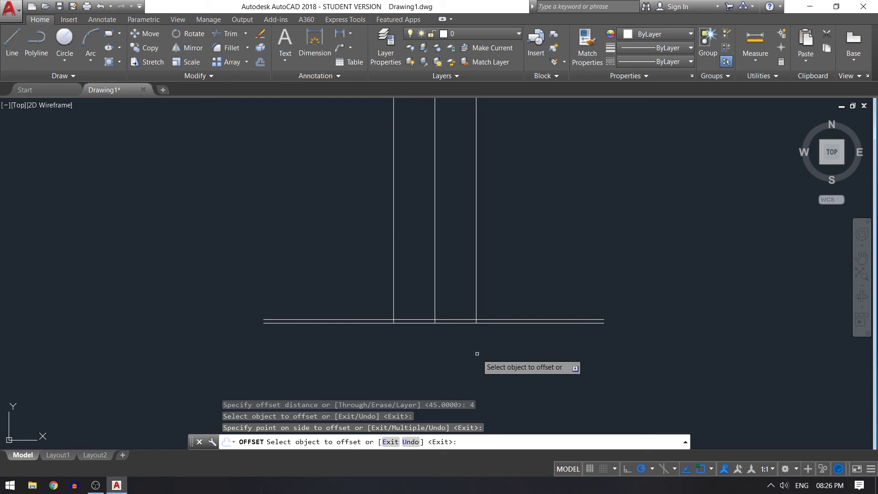
Step: Offset the rightmost vertical 15 units to the left
{"action": "key", "text": "Return"}
{"action": "key", "text": "Return"}
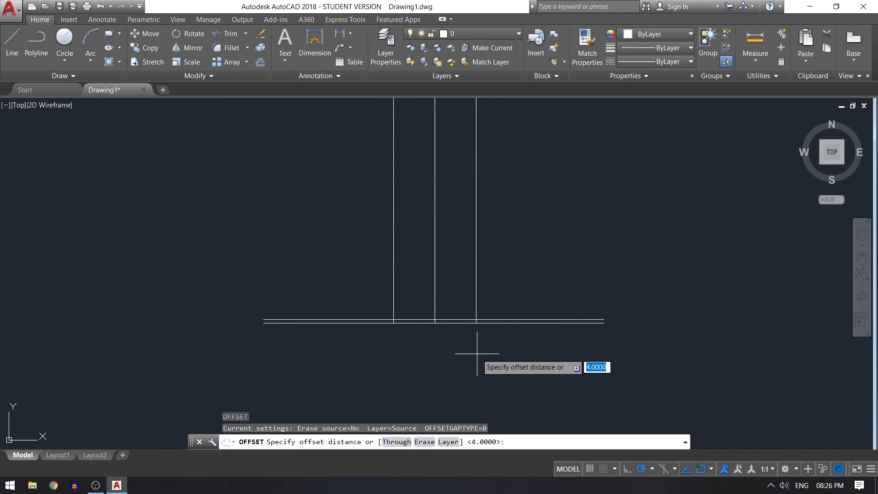
{"action": "type", "text": "15"}
{"action": "key", "text": "Return"}
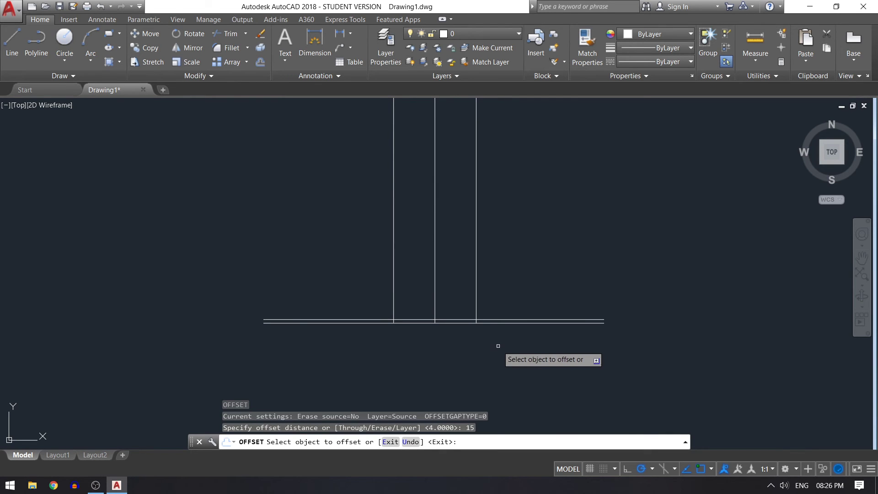
{"action": "left_click", "coordinate": [476, 305]}
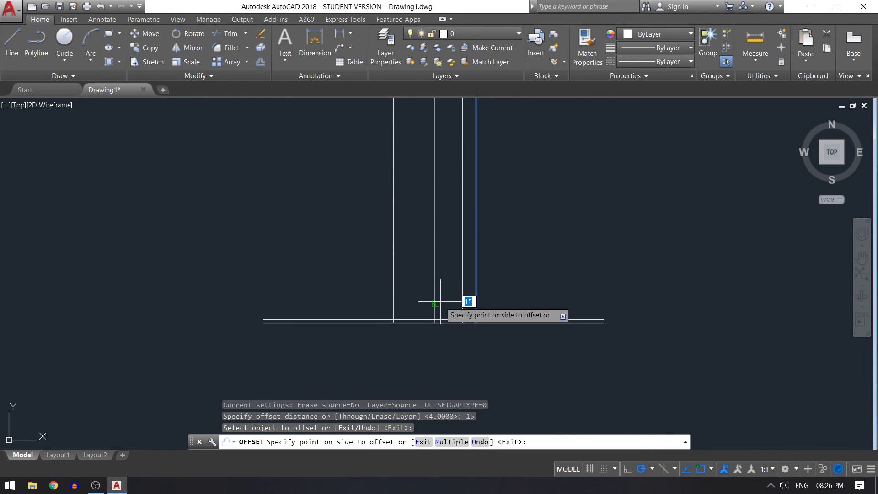
{"action": "left_click", "coordinate": [443, 302]}
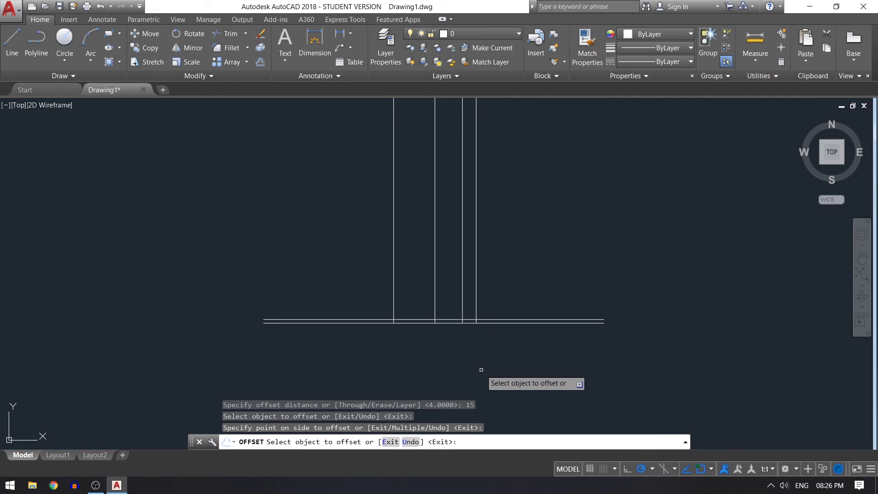
Step: Trim the doubled base line between and right of the two rightmost verticals
{"action": "key", "text": "Return"}
{"action": "type", "text": "tr"}
{"action": "key", "text": "Return"}
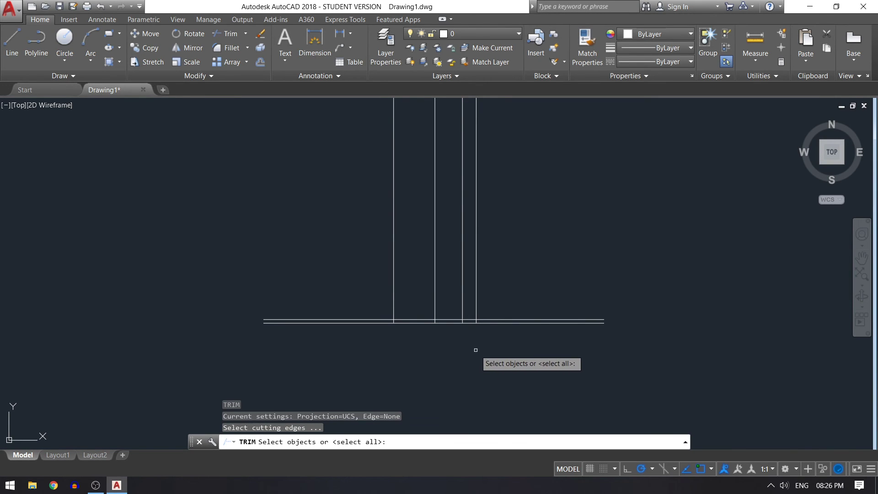
{"action": "key", "text": "Return"}
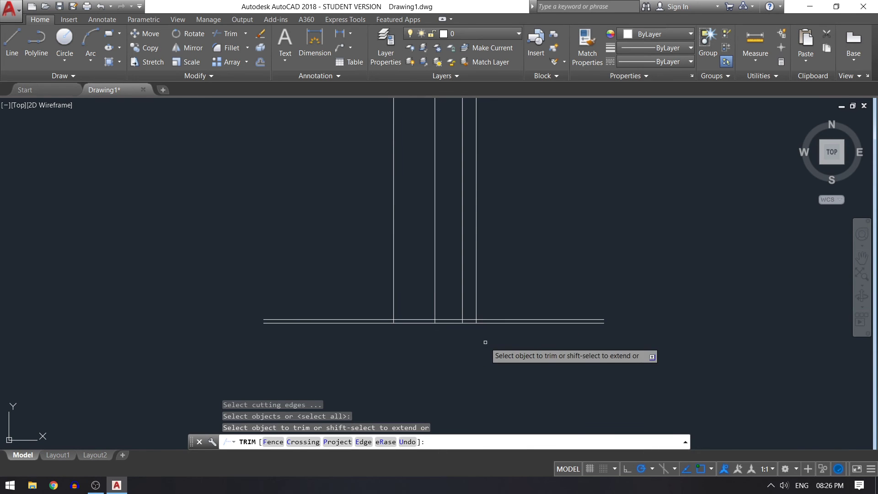
{"action": "left_click", "coordinate": [467, 322]}
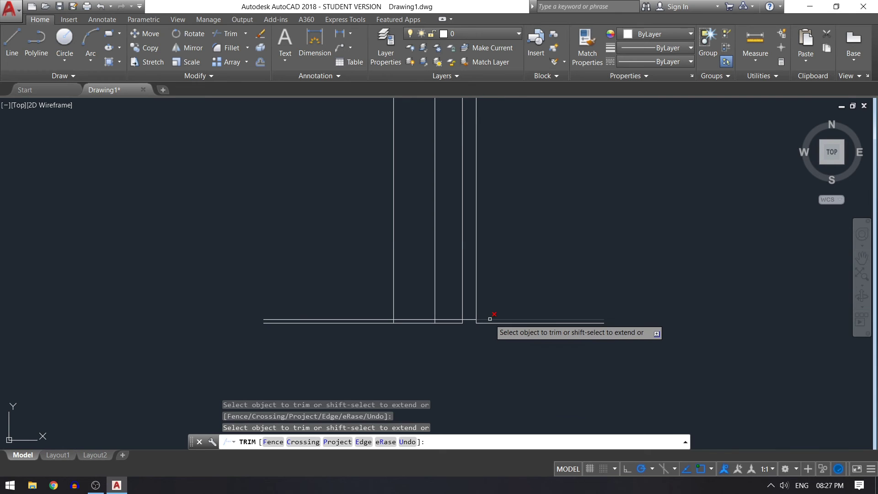
{"action": "left_click", "coordinate": [490, 318]}
{"action": "scroll", "coordinate": [486, 319], "scroll_direction": "up", "scroll_amount": 4}
{"action": "scroll", "coordinate": [445, 339], "scroll_direction": "down", "scroll_amount": 4}
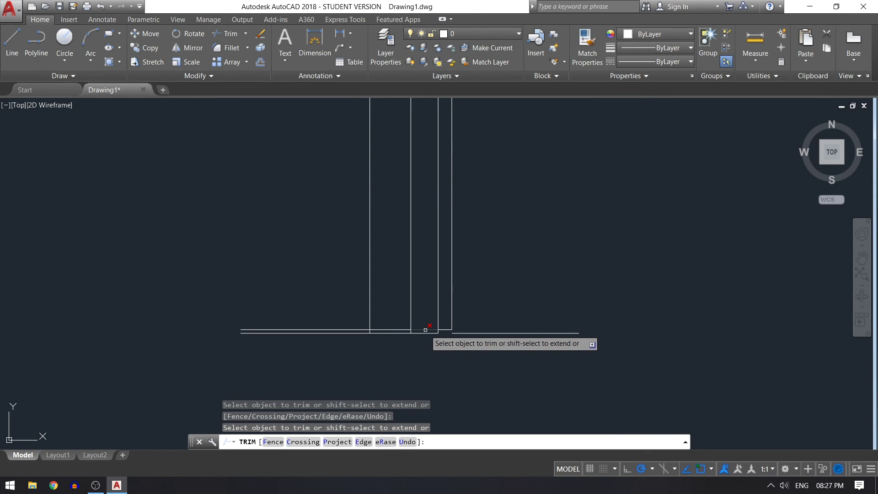
{"action": "scroll", "coordinate": [421, 356], "scroll_direction": "down", "scroll_amount": 2}
{"action": "scroll", "coordinate": [422, 352], "scroll_direction": "up", "scroll_amount": 2}
{"action": "scroll", "coordinate": [421, 338], "scroll_direction": "up", "scroll_amount": 2}
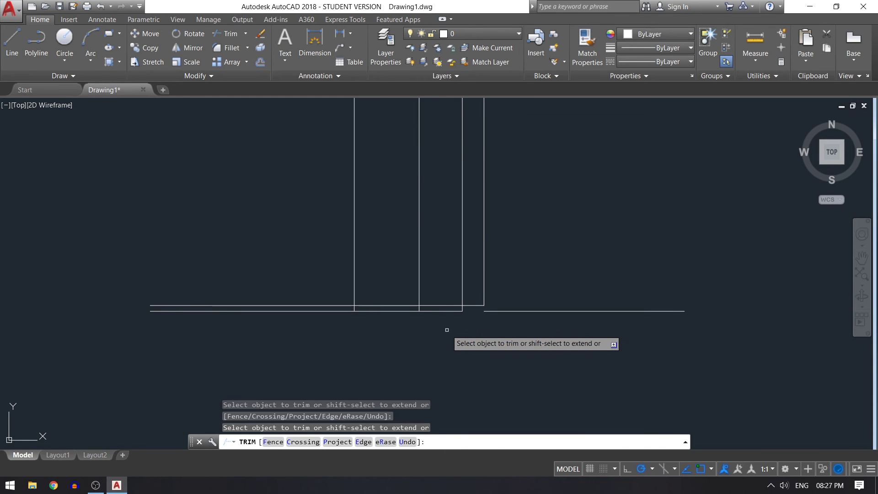
Step: Measure distances across the step corner, getting 18.4730 at 30 degrees
{"action": "key", "text": "Return"}
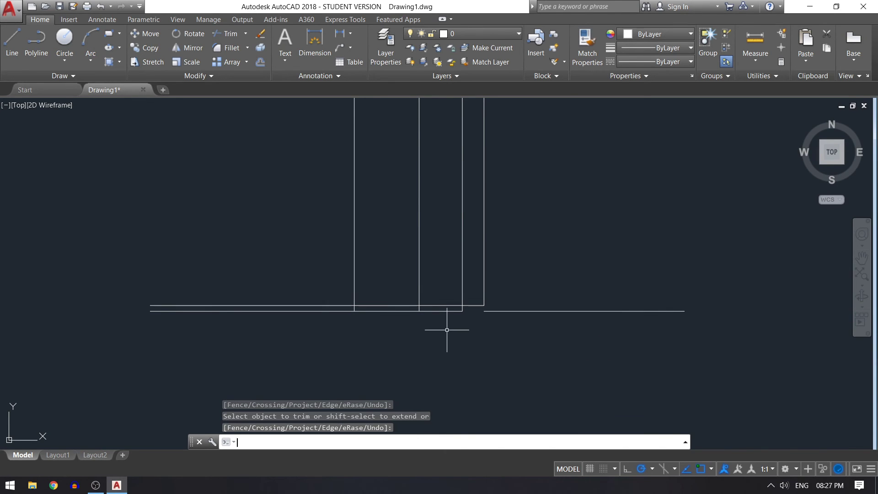
{"action": "left_click", "coordinate": [755, 38]}
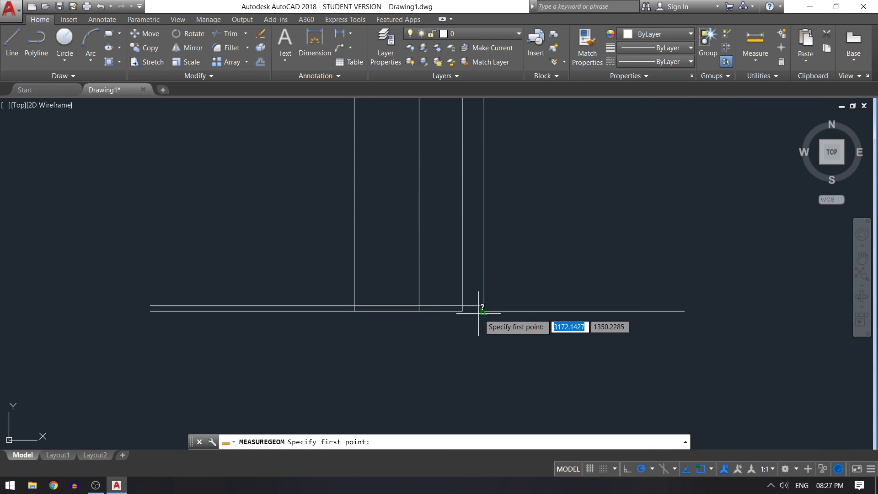
{"action": "left_click", "coordinate": [484, 311]}
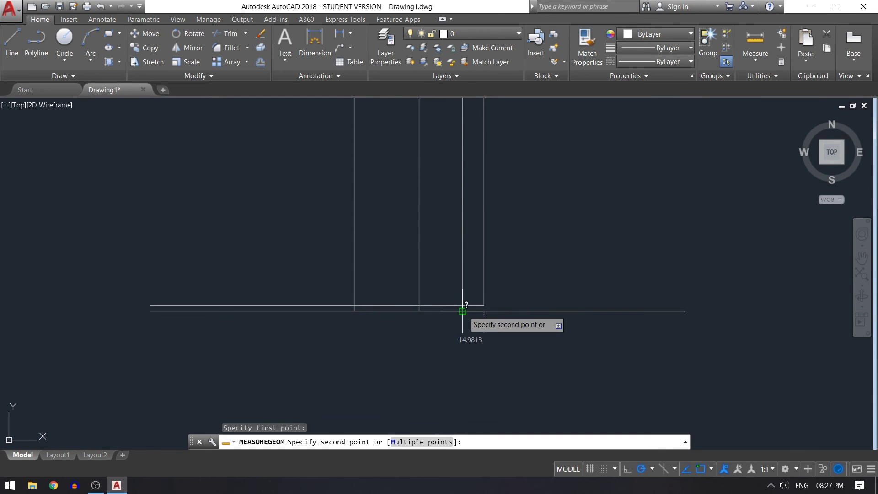
{"action": "scroll", "coordinate": [461, 309], "scroll_direction": "up", "scroll_amount": 4}
{"action": "right_click", "coordinate": [564, 260]}
{"action": "left_click", "coordinate": [575, 235]}
{"action": "right_click", "coordinate": [575, 235]}
{"action": "left_click", "coordinate": [577, 237]}
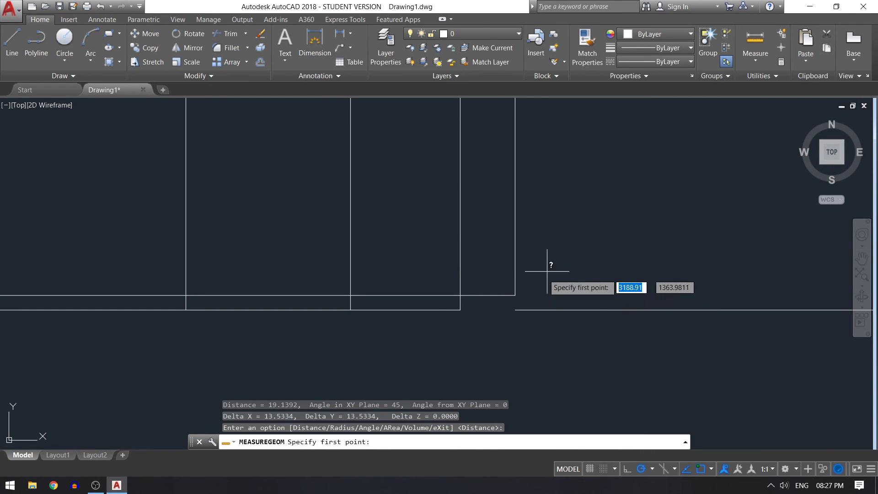
{"action": "left_click", "coordinate": [516, 295]}
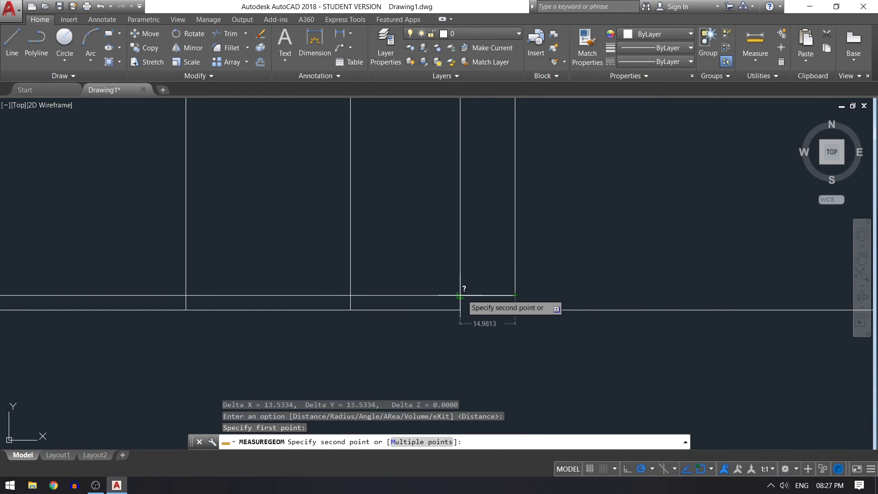
{"action": "right_click", "coordinate": [571, 260]}
{"action": "left_click", "coordinate": [572, 261]}
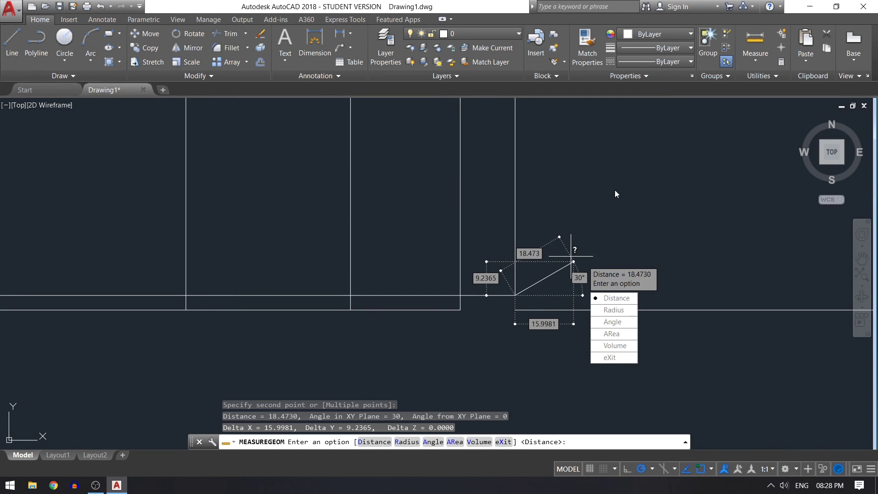
{"action": "key", "text": "Return"}
{"action": "type", "text": "``"}
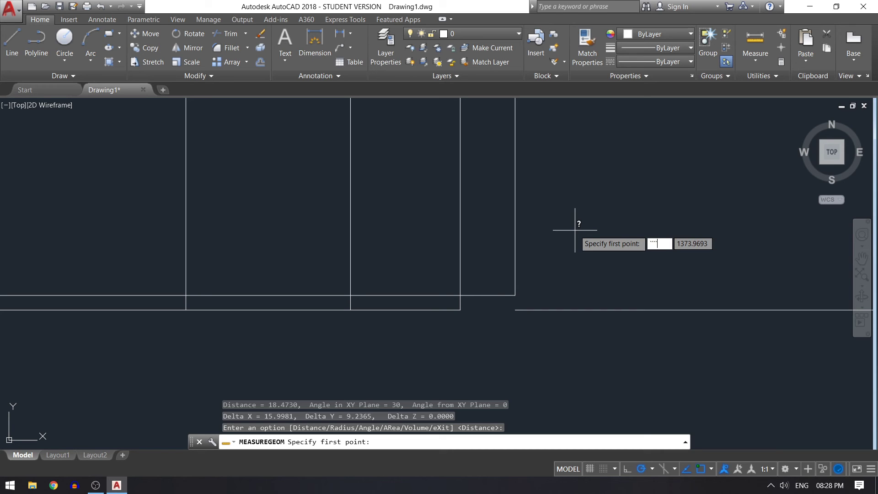
Step: Offset the third vertical line from the left 15 units to the left
{"action": "key", "text": "Escape"}
{"action": "type", "text": "o"}
{"action": "key", "text": "Return"}
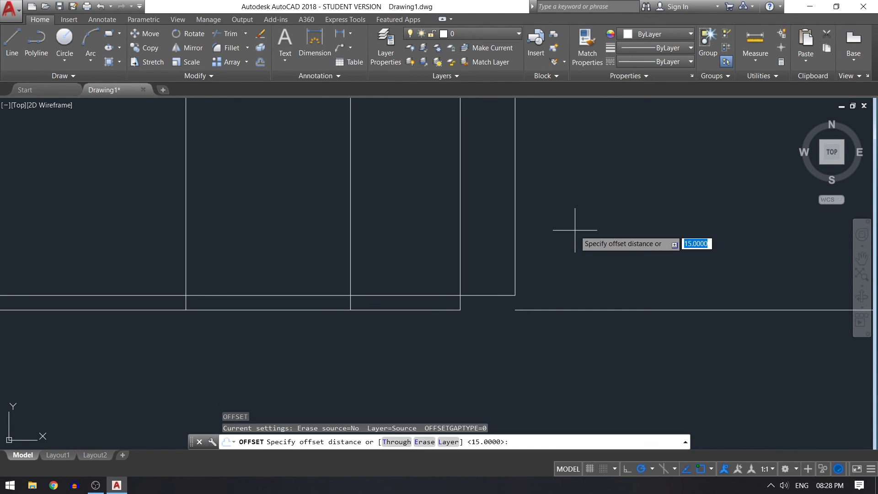
{"action": "key", "text": "Return"}
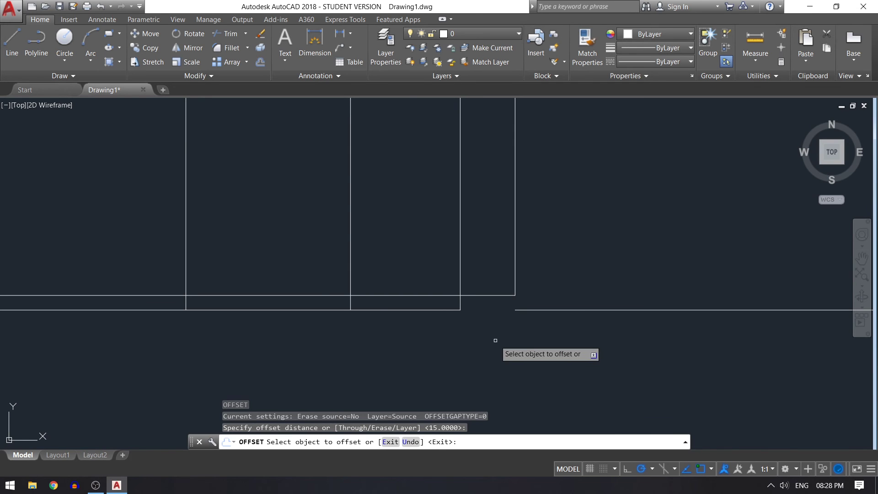
{"action": "left_click", "coordinate": [460, 273]}
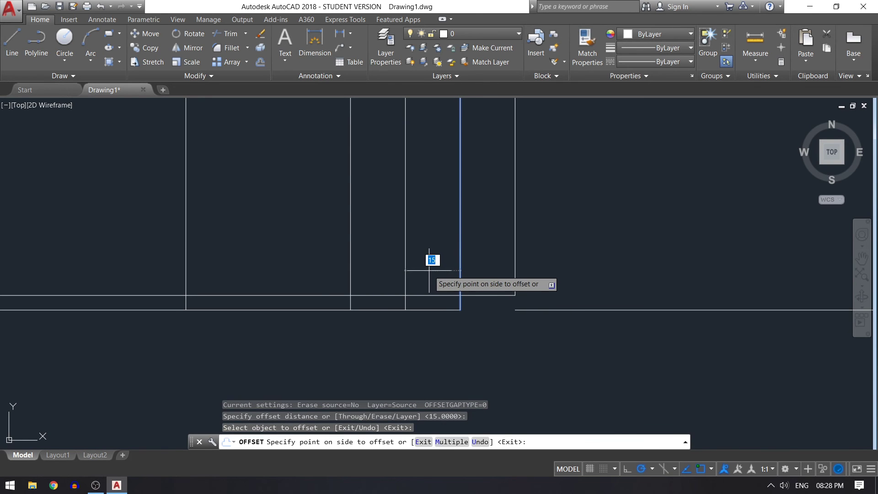
{"action": "left_click", "coordinate": [392, 274]}
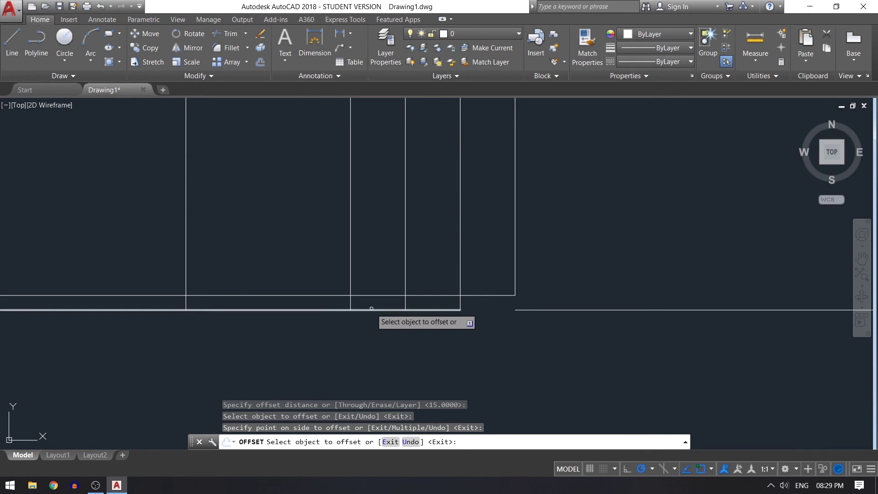
{"action": "key", "text": "Return"}
Step: Trim the step line, the vertical above it and the lower base segment, undoing the last cut
{"action": "type", "text": "tr"}
{"action": "key", "text": "Return"}
{"action": "key", "text": "Return"}
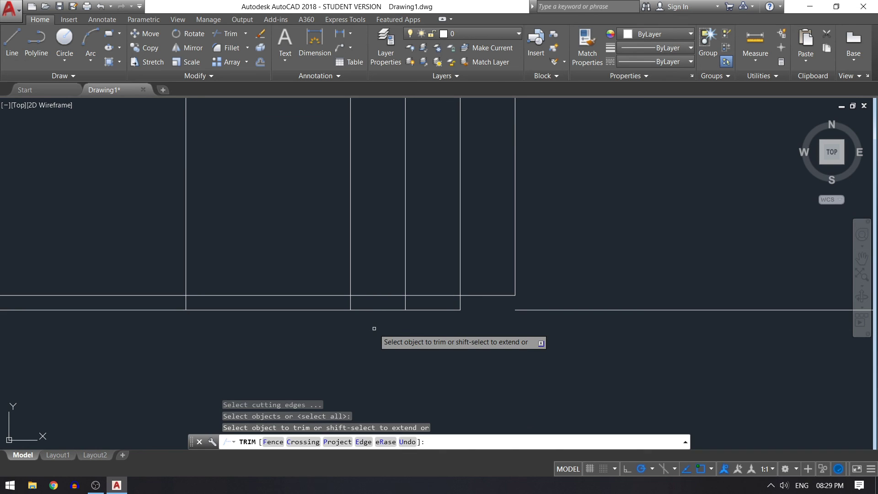
{"action": "left_click", "coordinate": [437, 295]}
{"action": "left_click", "coordinate": [460, 284]}
{"action": "left_click", "coordinate": [487, 309]}
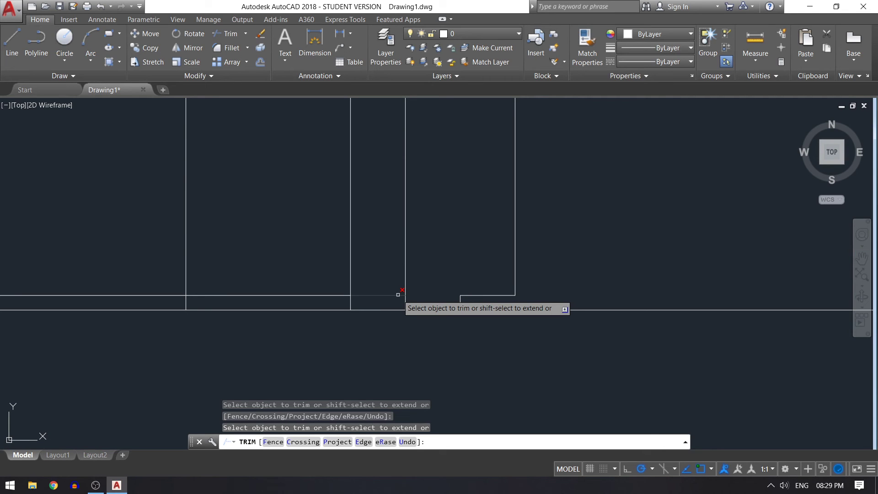
{"action": "left_click", "coordinate": [398, 295]}
{"action": "key", "text": "ctrl+z"}
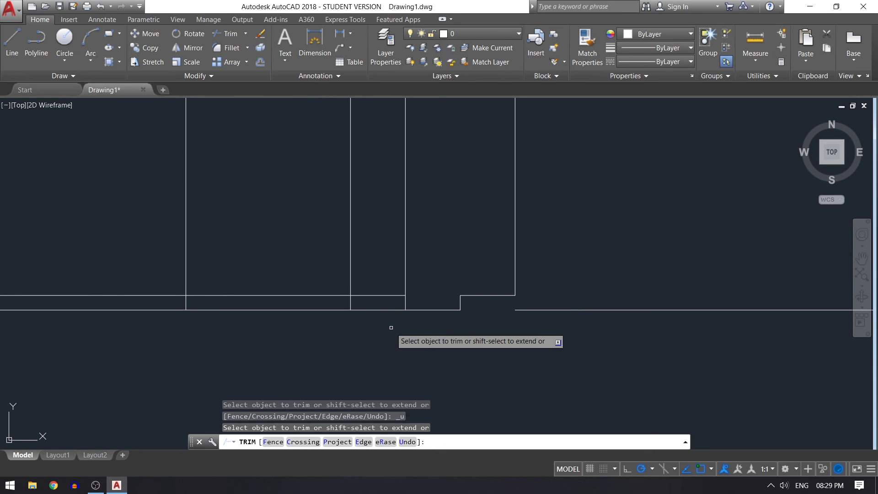
{"action": "key", "text": "Escape"}
{"action": "key", "text": "Escape"}
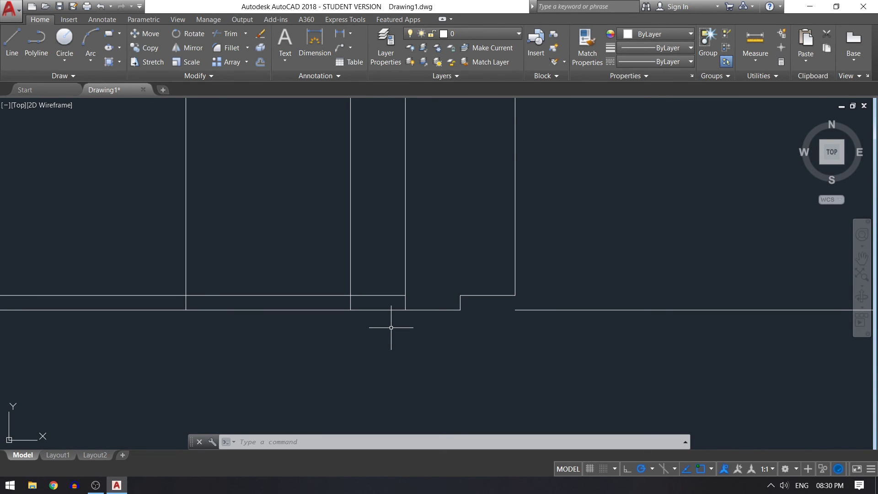
Step: Copy the lower-right horizontal line 12 units upward and trim the vertical above the copy
{"action": "type", "text": "o"}
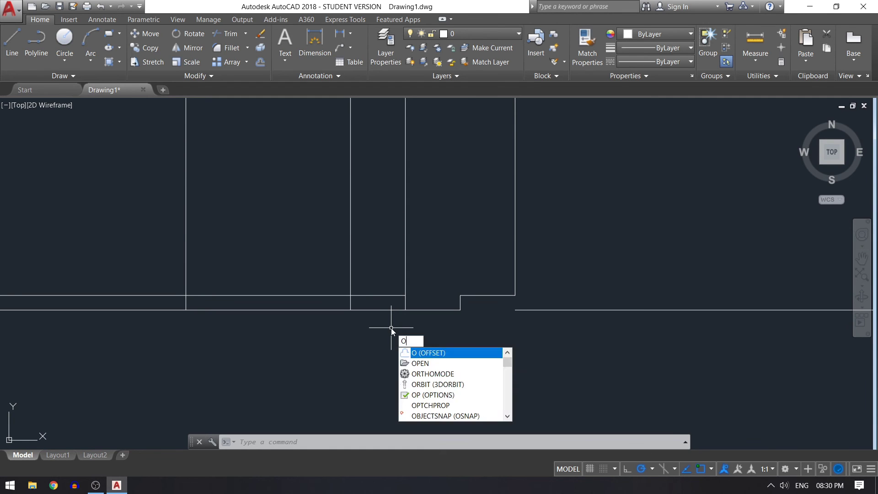
{"action": "key", "text": "Return"}
{"action": "type", "text": "12"}
{"action": "key", "text": "Return"}
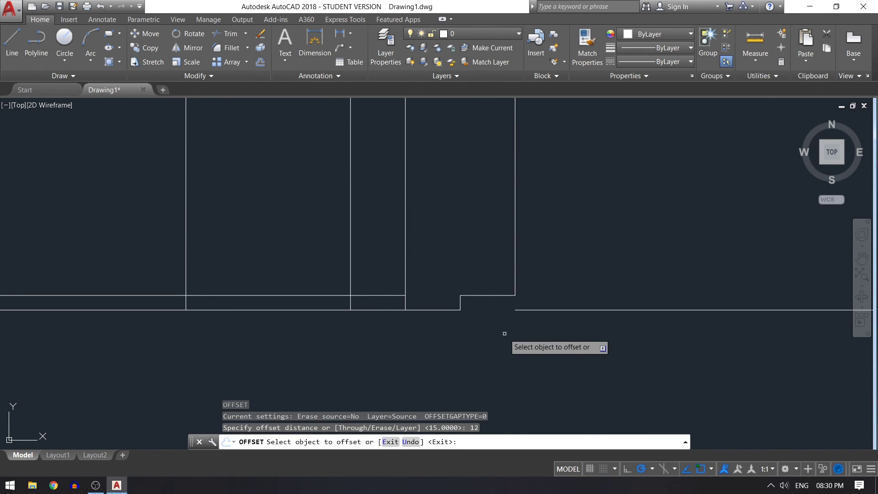
{"action": "left_click", "coordinate": [527, 310]}
{"action": "left_click", "coordinate": [555, 233]}
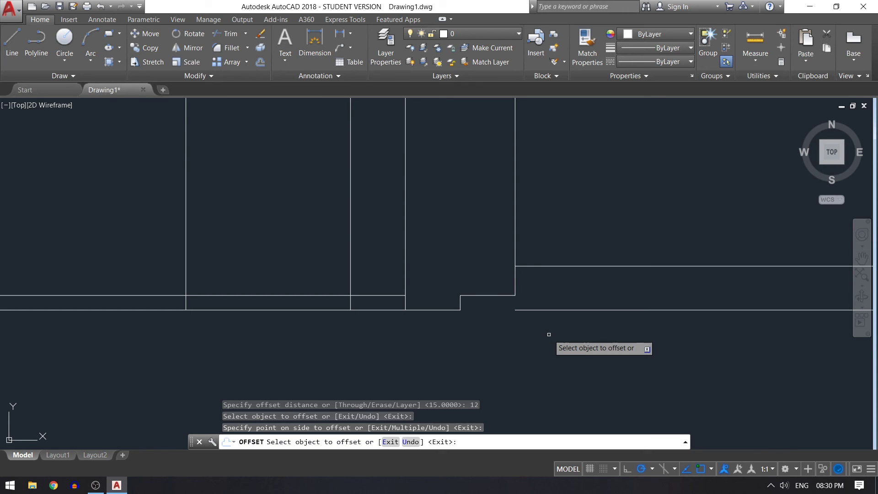
{"action": "key", "text": "Return"}
{"action": "type", "text": "TR"}
{"action": "key", "text": "Return"}
{"action": "key", "text": "Return"}
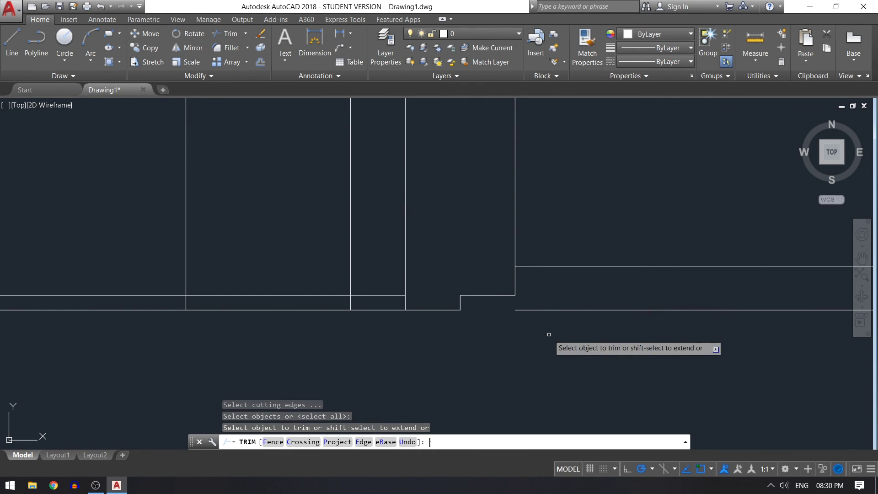
{"action": "left_click", "coordinate": [515, 258]}
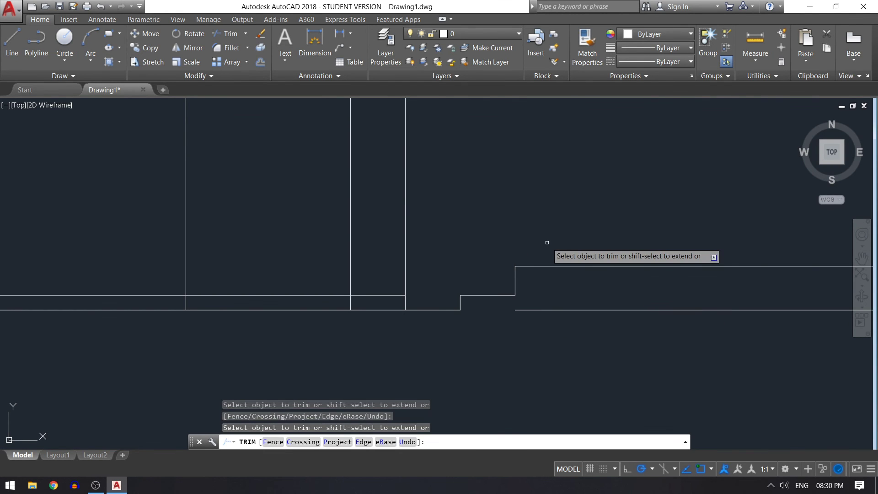
{"action": "key", "text": "Return"}
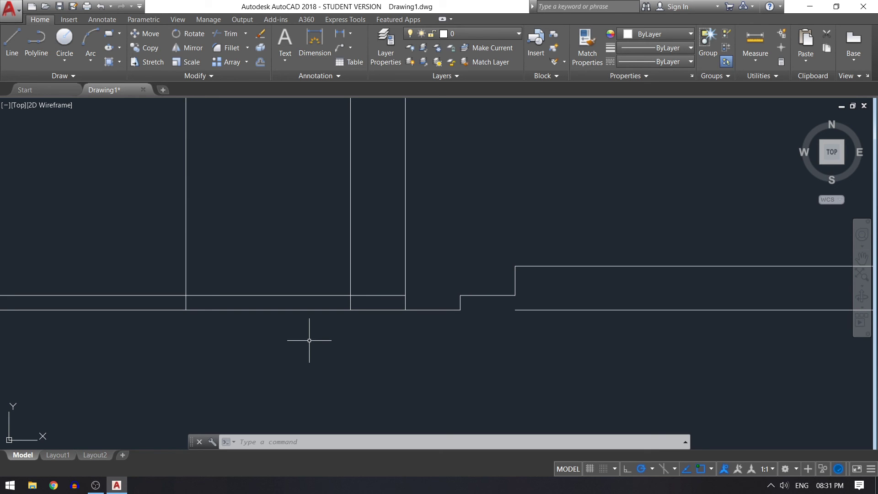
Step: Copy the bottom-left horizontal line 12 units upward
{"action": "type", "text": "o"}
{"action": "key", "text": "Return"}
{"action": "type", "text": "12"}
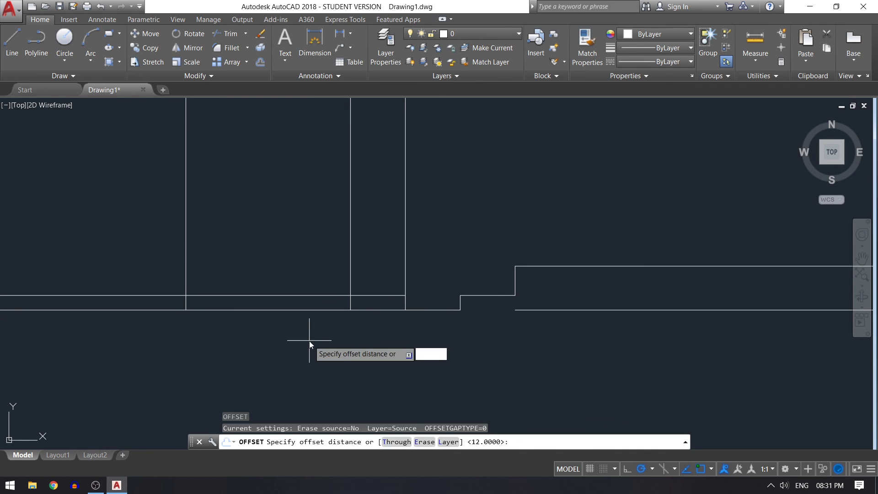
{"action": "key", "text": "Return"}
{"action": "left_click", "coordinate": [281, 310]}
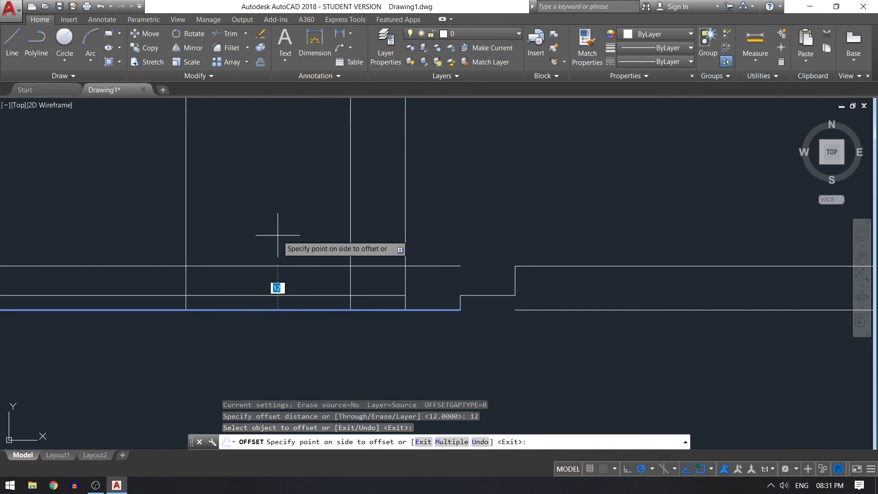
{"action": "left_click", "coordinate": [285, 218]}
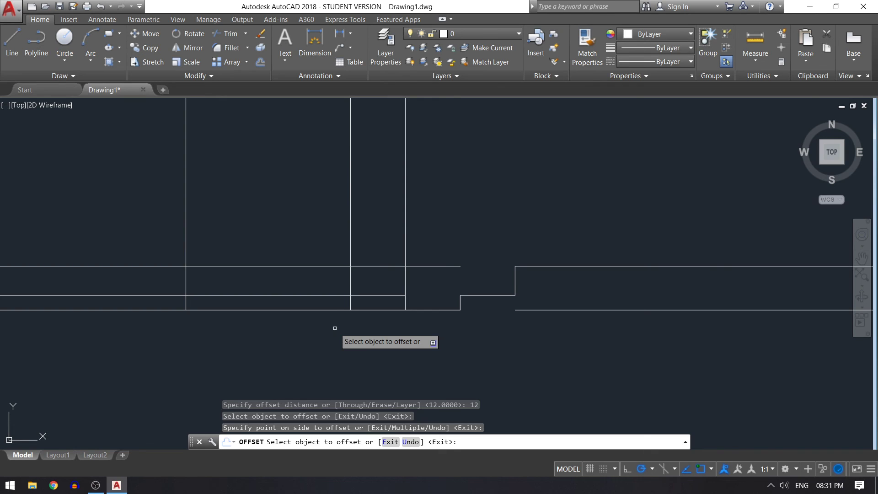
{"action": "key", "text": "Escape"}
Step: Draw a 15-radius circle centred on the upper line and middle vertical intersection, reaching the right vertical
{"action": "type", "text": "c"}
{"action": "key", "text": "Return"}
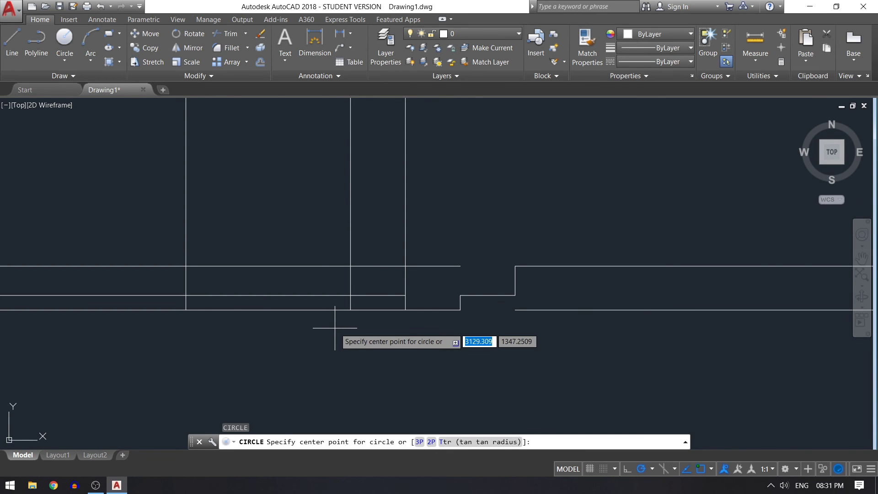
{"action": "scroll", "coordinate": [368, 329], "scroll_direction": "down", "scroll_amount": 3}
{"action": "scroll", "coordinate": [364, 348], "scroll_direction": "down", "scroll_amount": 1}
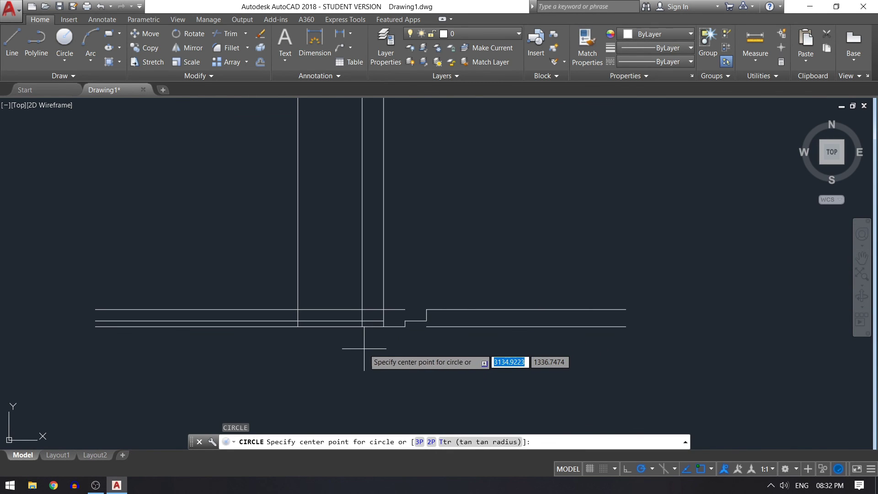
{"action": "scroll", "coordinate": [364, 344], "scroll_direction": "up", "scroll_amount": 2}
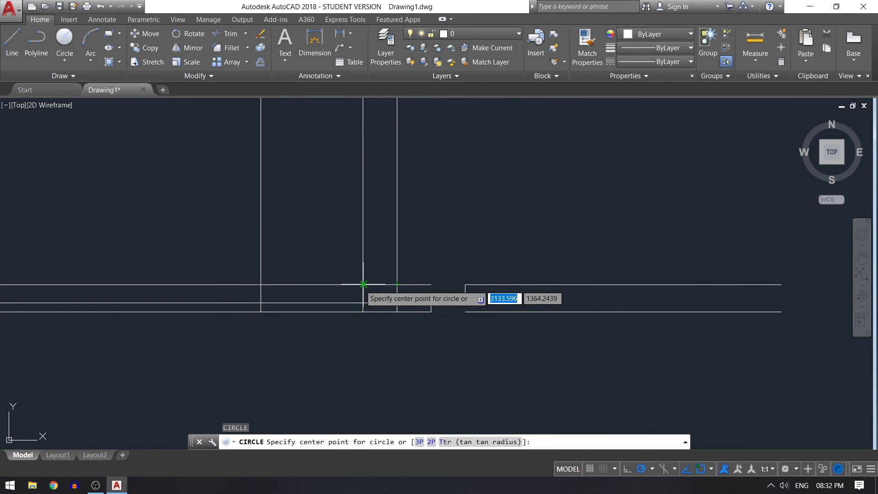
{"action": "left_click", "coordinate": [363, 285]}
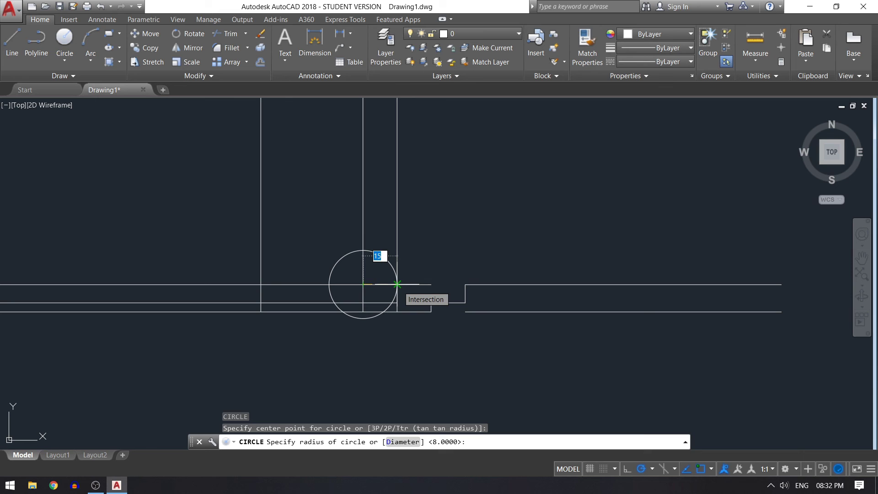
{"action": "left_click", "coordinate": [397, 285]}
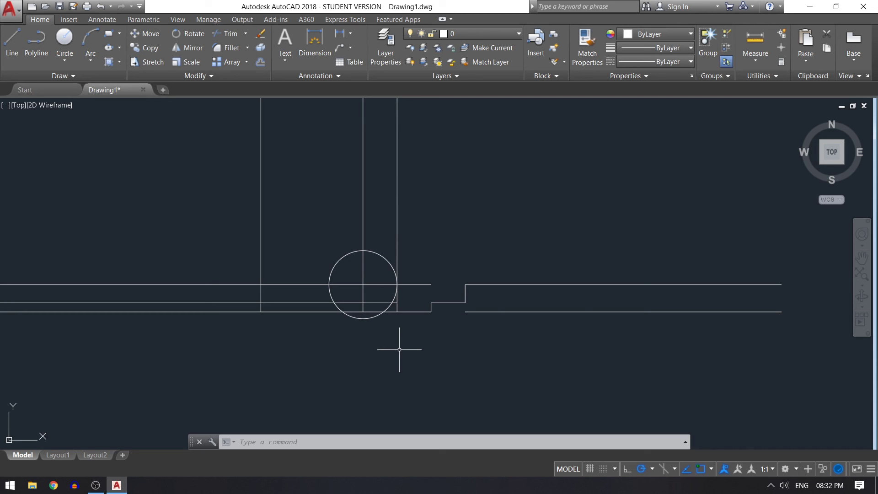
Step: Trim away the circle's arc lying between the horizontal lines
{"action": "type", "text": "tr"}
{"action": "key", "text": "Return"}
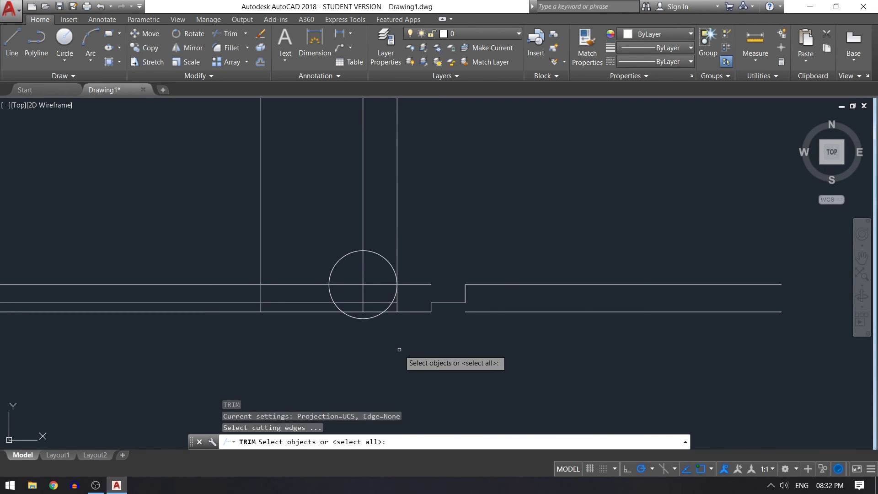
{"action": "key", "text": "Return"}
{"action": "scroll", "coordinate": [398, 340], "scroll_direction": "up", "scroll_amount": 3}
{"action": "scroll", "coordinate": [398, 340], "scroll_direction": "up", "scroll_amount": 1}
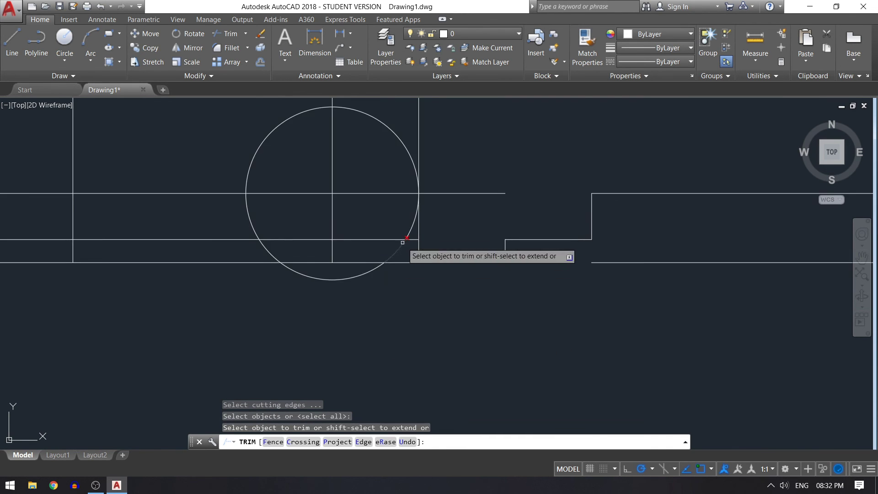
{"action": "left_click", "coordinate": [254, 218]}
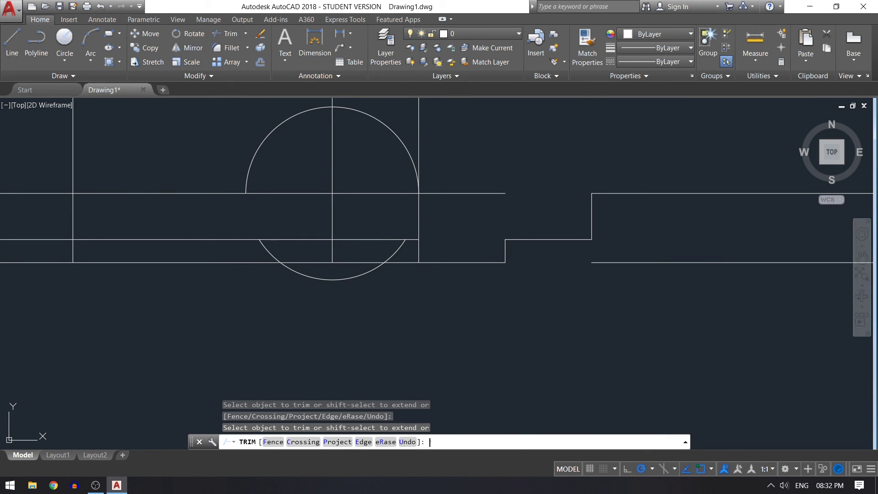
{"action": "key", "text": "Escape"}
Step: Erase the leftover lower arc of the circle
{"action": "type", "text": "e"}
{"action": "key", "text": "Return"}
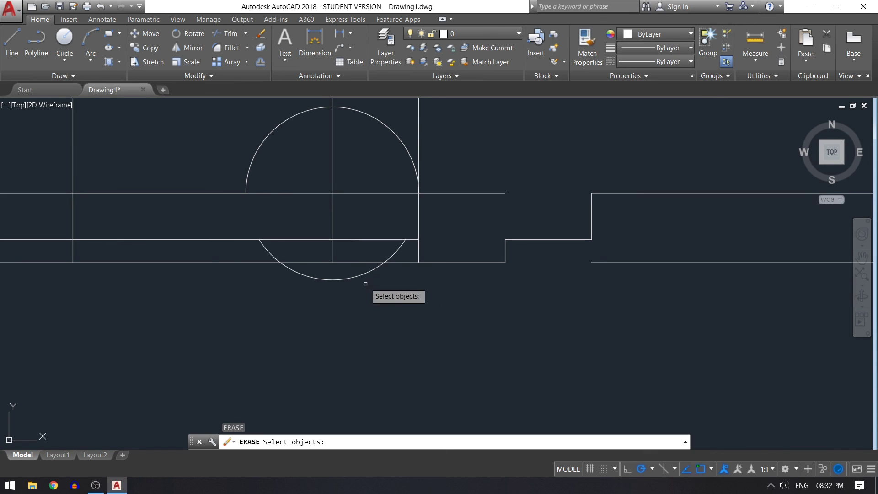
{"action": "left_click", "coordinate": [368, 272]}
{"action": "key", "text": "Return"}
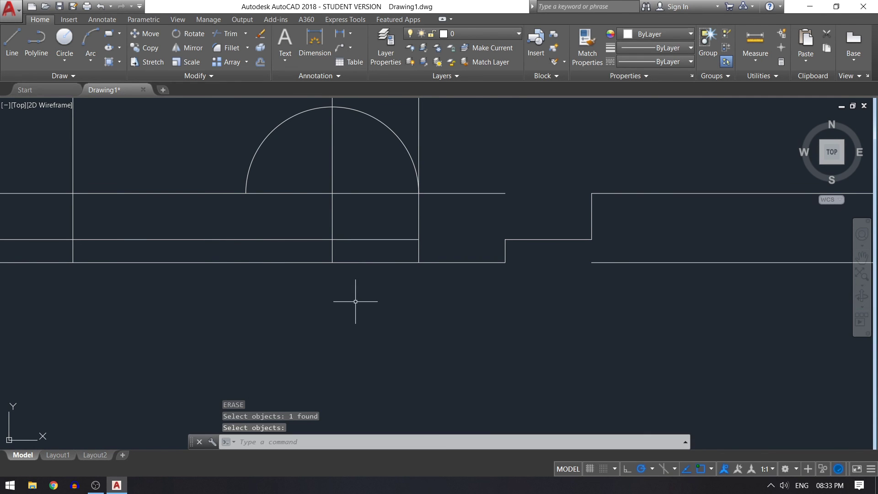
{"action": "scroll", "coordinate": [355, 300], "scroll_direction": "down", "scroll_amount": 2}
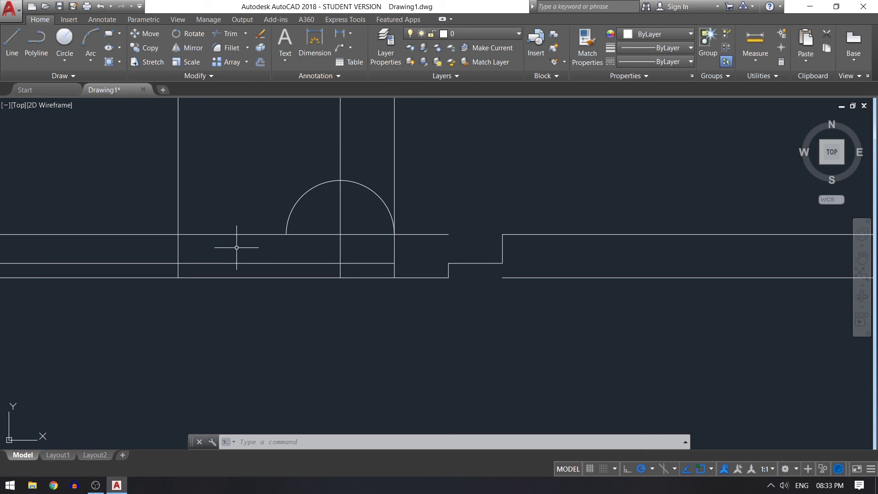
Step: Offset the left vertical line 15 units to the right
{"action": "type", "text": "o"}
{"action": "key", "text": "Return"}
{"action": "type", "text": "15"}
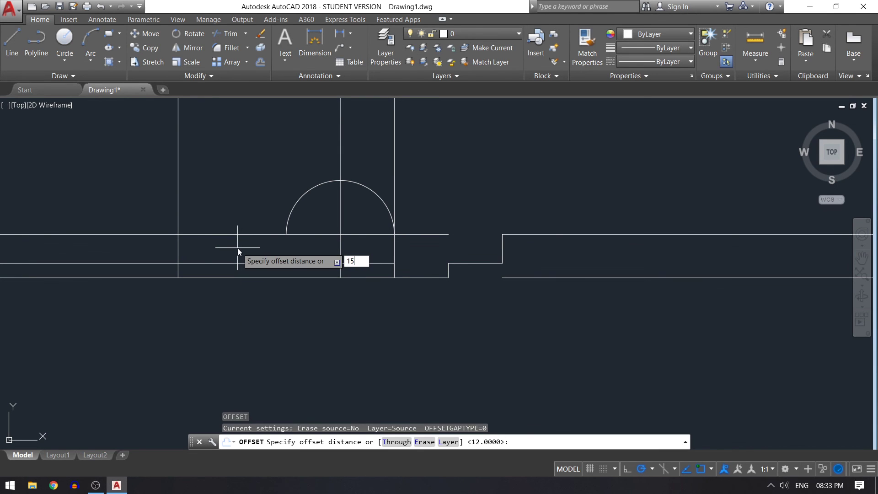
{"action": "key", "text": "Return"}
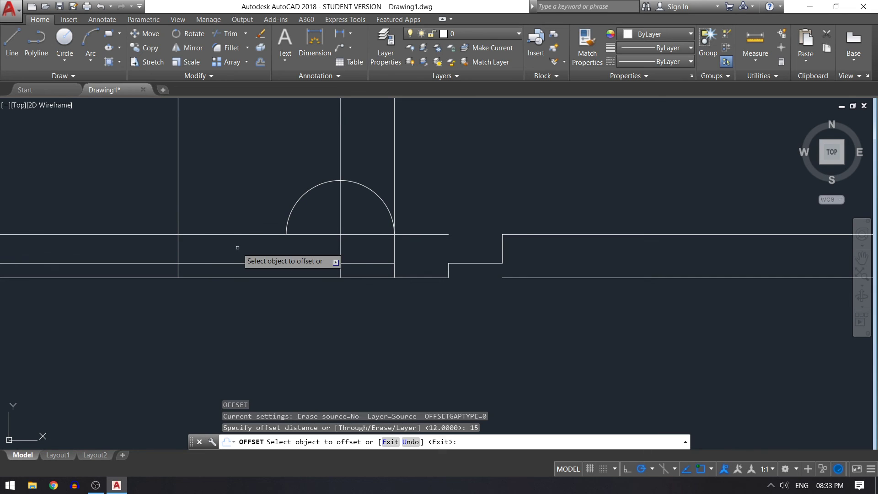
{"action": "left_click", "coordinate": [178, 247]}
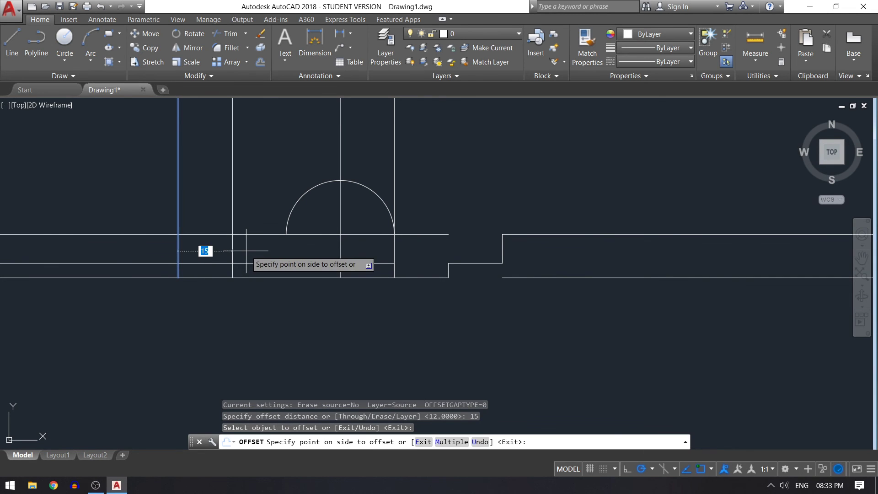
{"action": "left_click", "coordinate": [246, 251]}
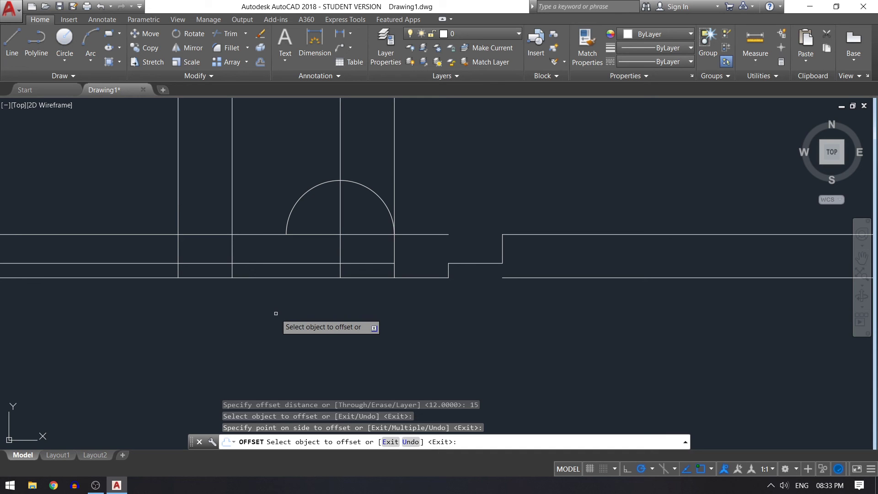
{"action": "type", "text": "tr"}
{"action": "key", "text": "Return"}
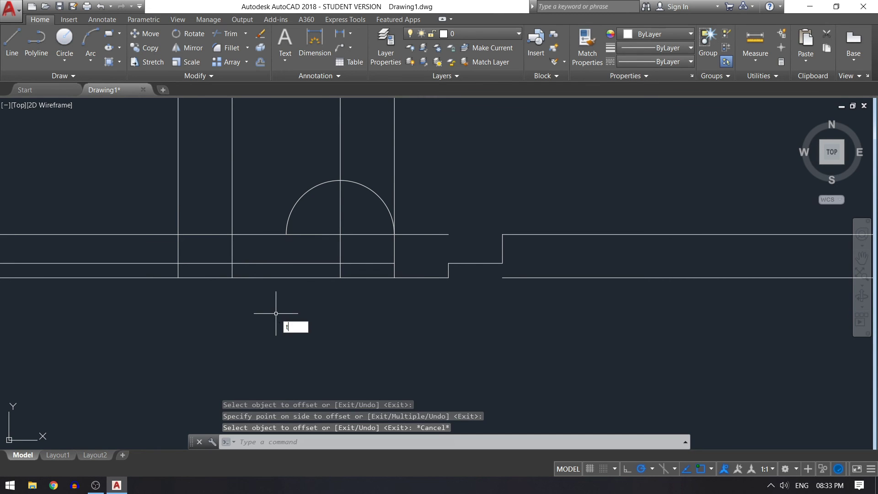
Step: Trim the new vertical's piece between the upper two horizontal lines
{"action": "type", "text": "tr"}
{"action": "key", "text": "Return"}
{"action": "key", "text": "Return"}
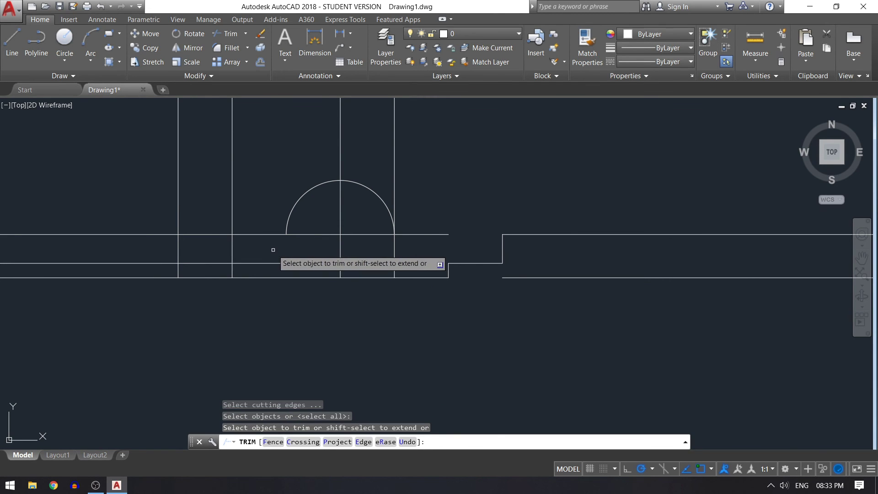
{"action": "left_click", "coordinate": [232, 247]}
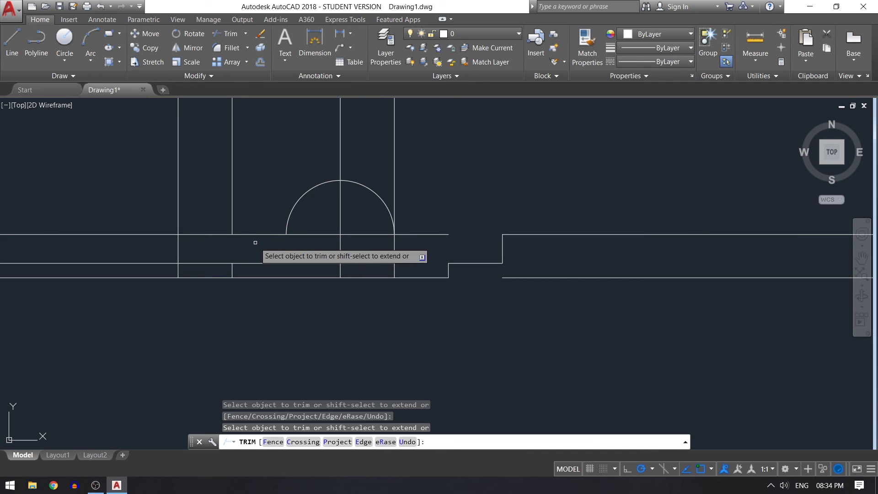
{"action": "key", "text": "Return"}
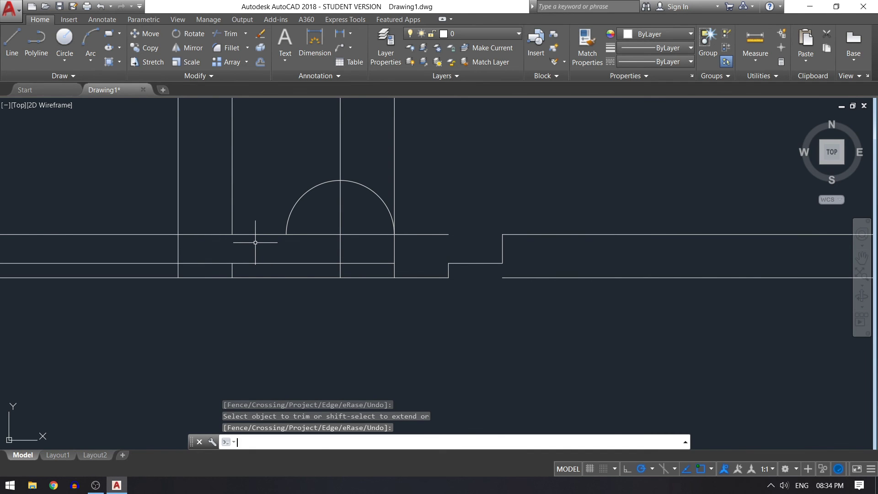
Step: Offset the upper horizontal line 12 units upward
{"action": "type", "text": "o"}
{"action": "key", "text": "Return"}
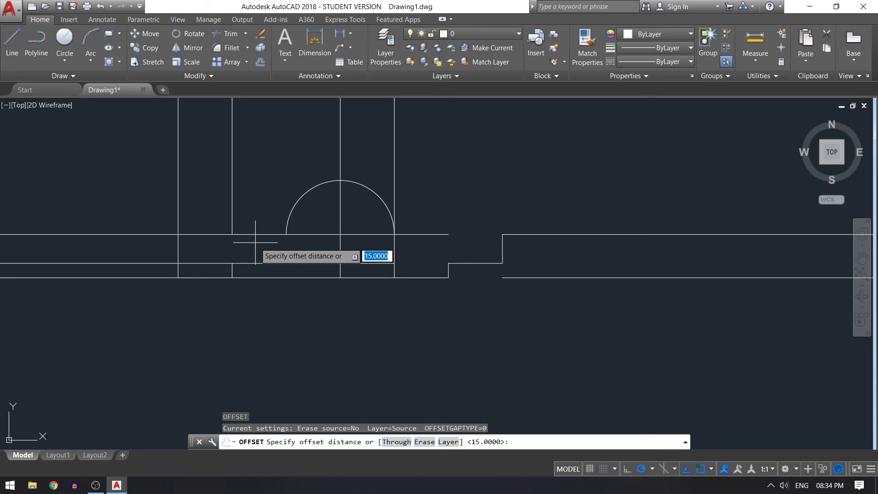
{"action": "type", "text": "12"}
{"action": "key", "text": "Return"}
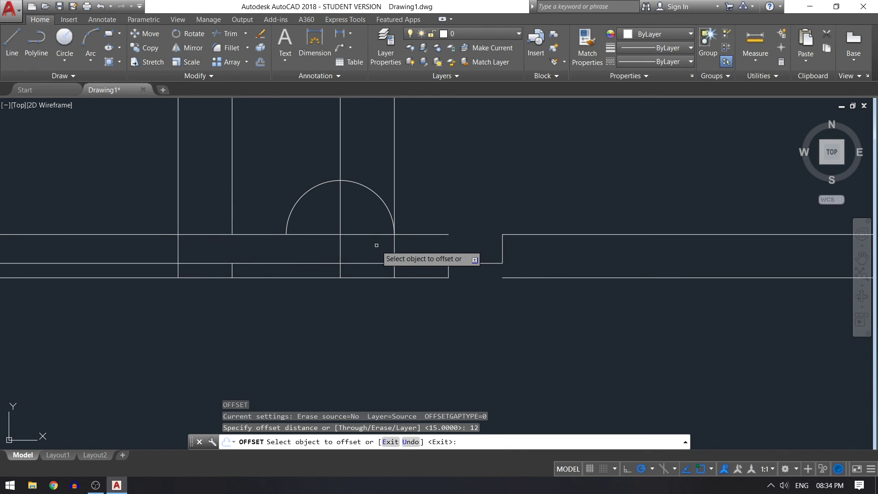
{"action": "left_click", "coordinate": [255, 235]}
{"action": "left_click", "coordinate": [255, 215]}
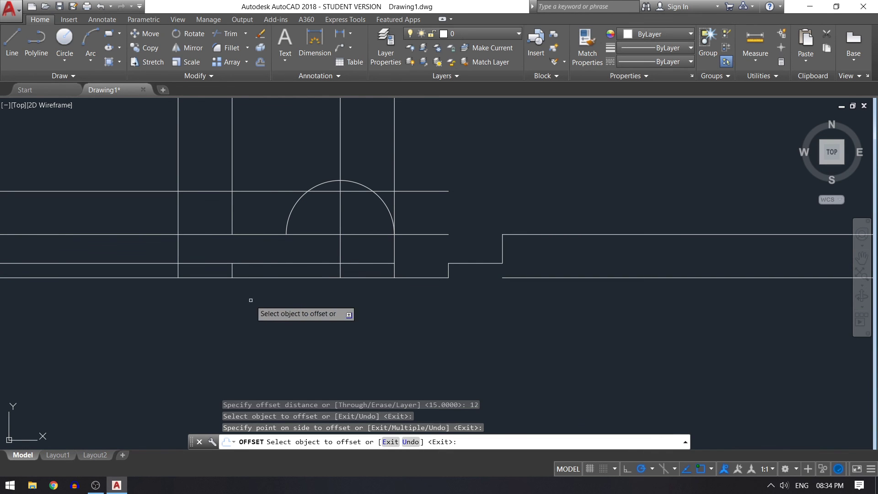
{"action": "key", "text": "Return"}
Step: Offset a horizontal line 9 units down toward the arc's base line
{"action": "key", "text": "Return"}
{"action": "type", "text": "o"}
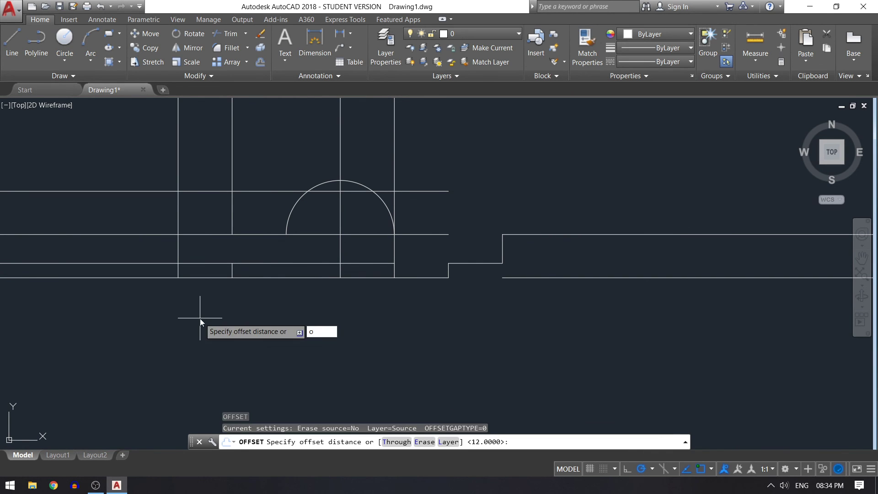
{"action": "key", "text": "Return"}
{"action": "type", "text": "9"}
{"action": "key", "text": "Return"}
{"action": "left_click", "coordinate": [158, 191]}
{"action": "left_click", "coordinate": [165, 247]}
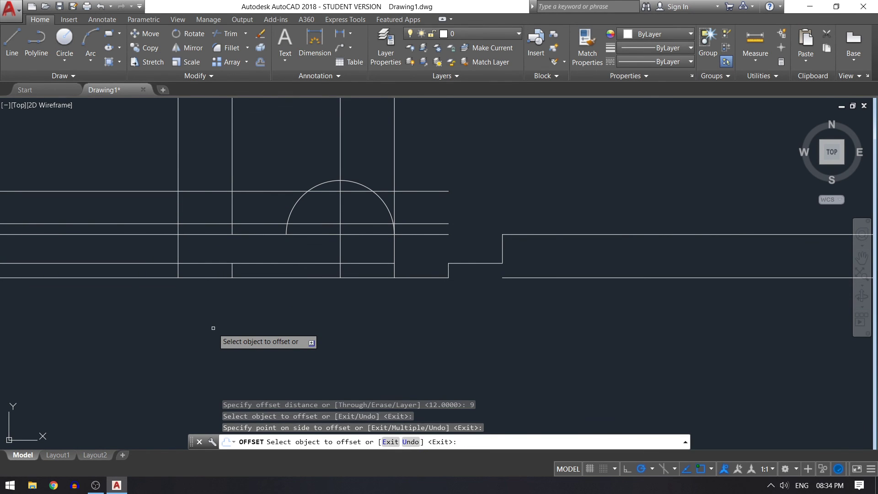
Step: Trim the base line, offset lines and left vertical left of the arc into a stepped outline
{"action": "key", "text": "Return"}
{"action": "type", "text": "tr"}
{"action": "key", "text": "Return"}
{"action": "key", "text": "Return"}
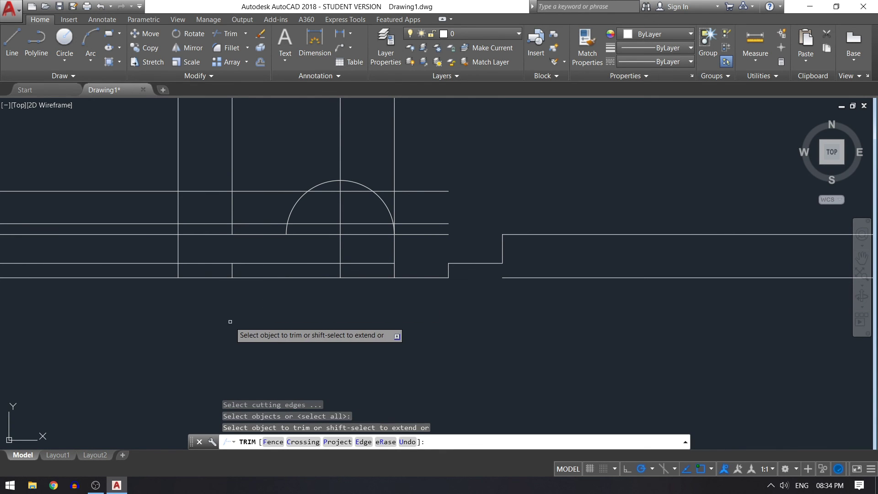
{"action": "left_click", "coordinate": [222, 234]}
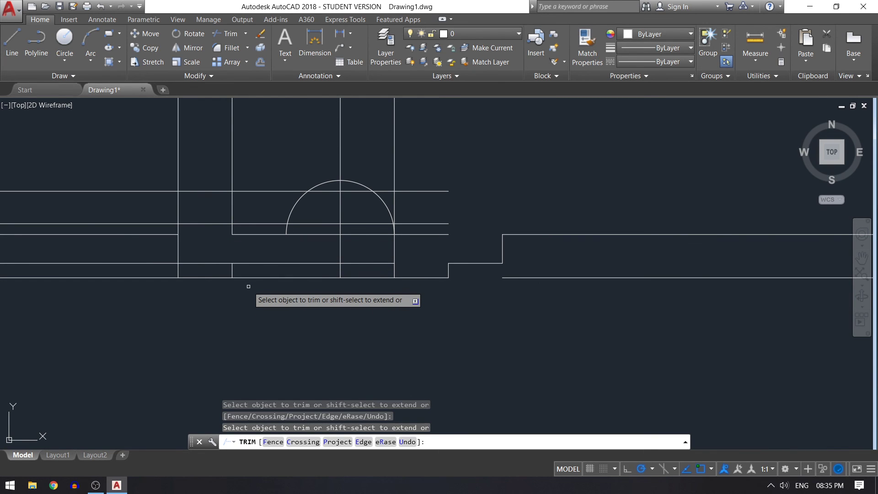
{"action": "left_click", "coordinate": [166, 223]}
{"action": "left_click", "coordinate": [166, 191]}
{"action": "left_click", "coordinate": [208, 235]}
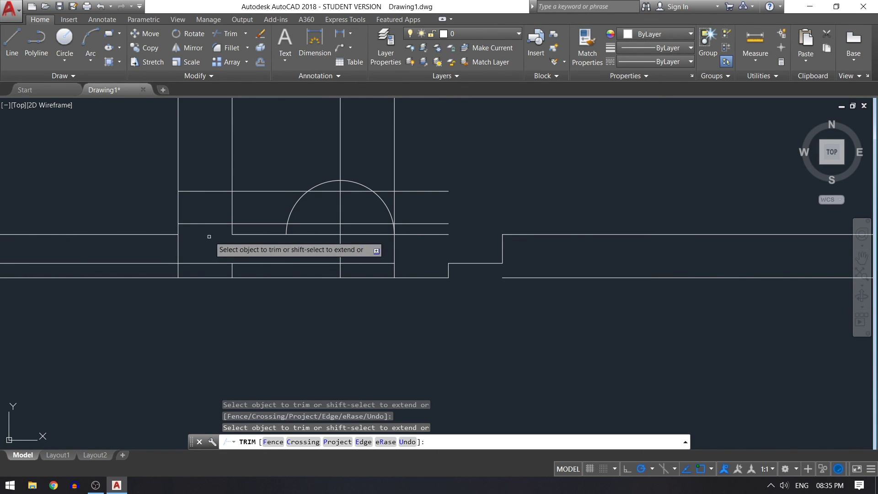
{"action": "left_click", "coordinate": [246, 223]}
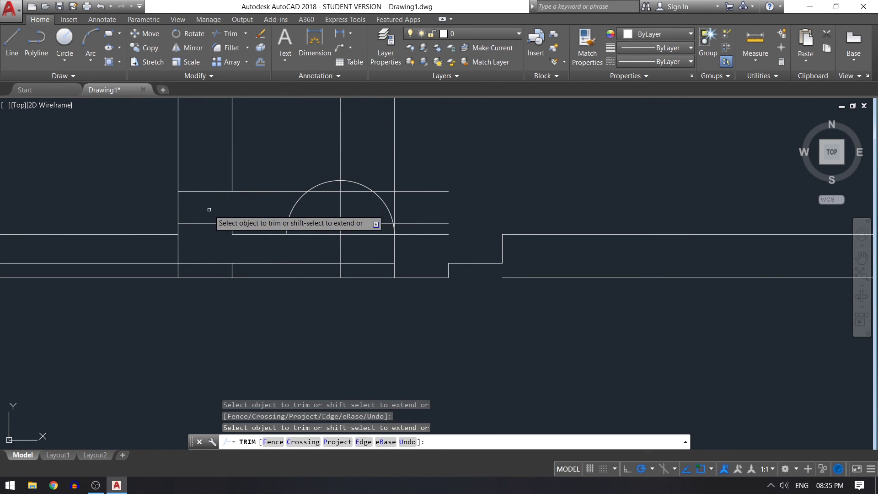
{"action": "left_click", "coordinate": [179, 242]}
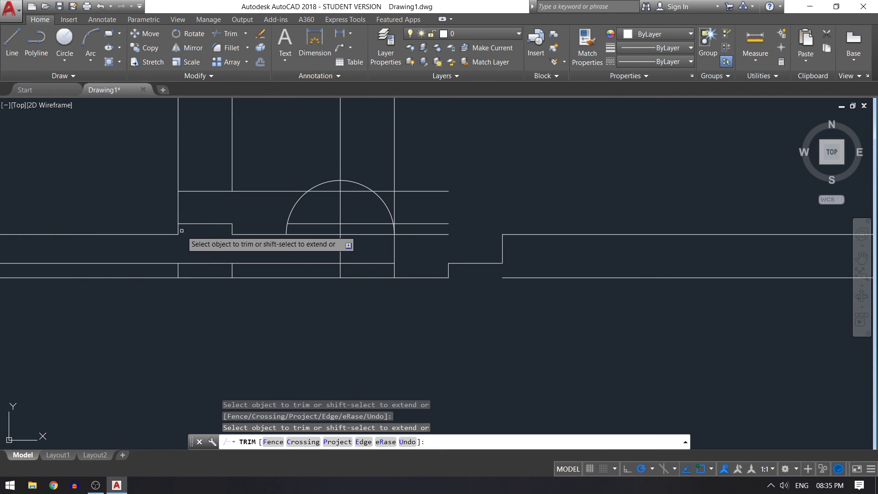
{"action": "left_click", "coordinate": [179, 182]}
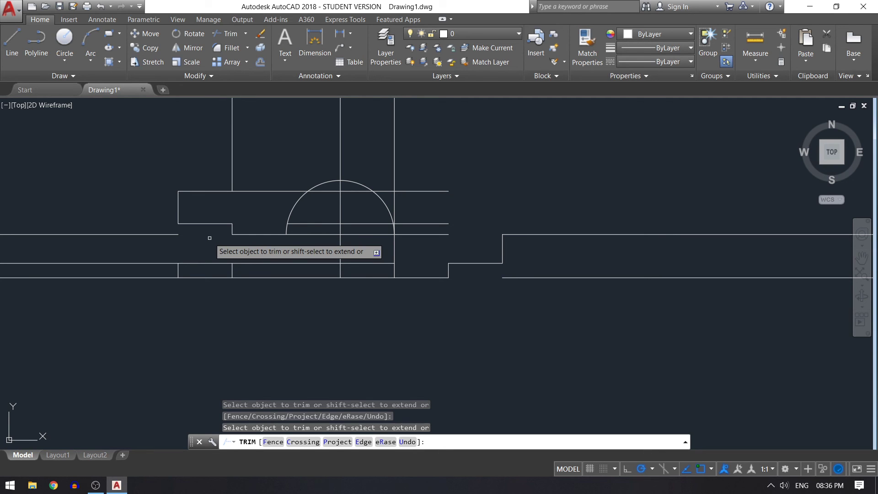
Step: Trim the base line inside the semicircle and erase the leftover line across the arc's base
{"action": "key", "text": "Escape"}
{"action": "type", "text": "e"}
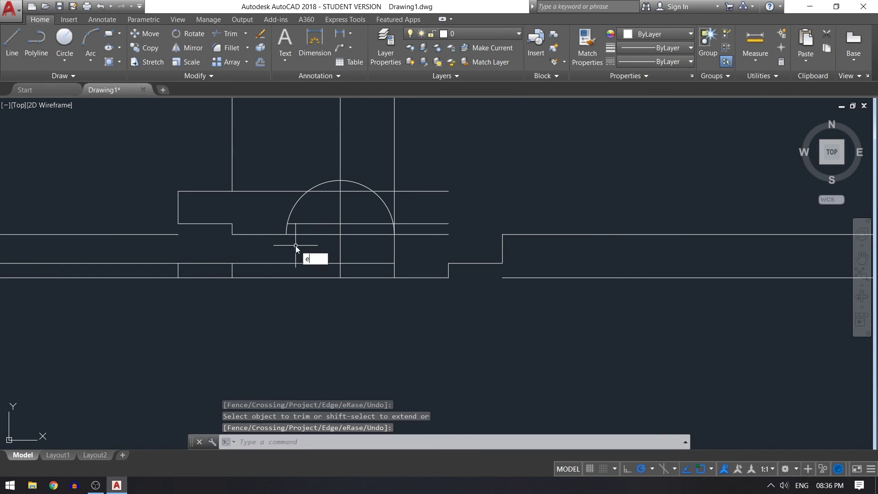
{"action": "key", "text": "Return"}
{"action": "key", "text": "Escape"}
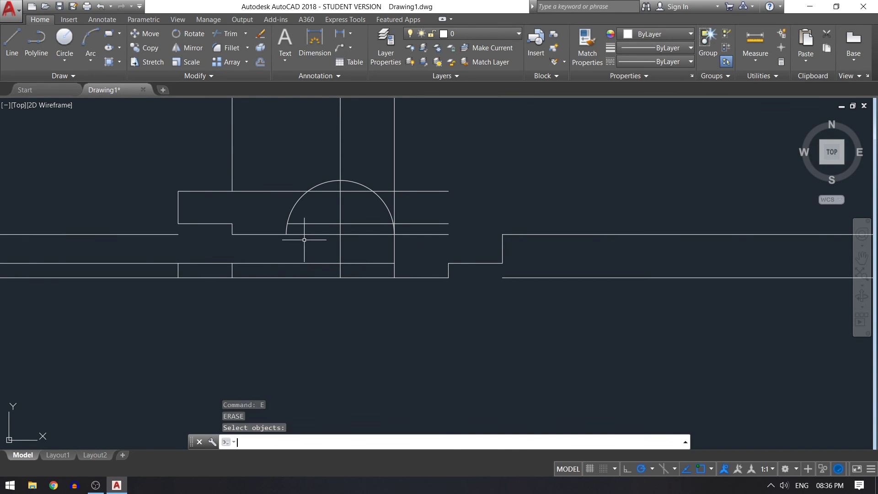
{"action": "type", "text": "TR"}
{"action": "key", "text": "Return"}
{"action": "key", "text": "Return"}
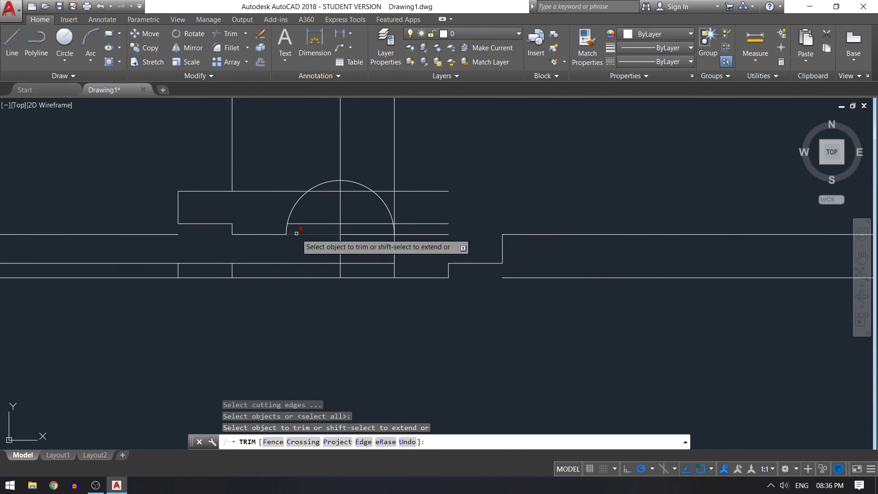
{"action": "left_click", "coordinate": [307, 235]}
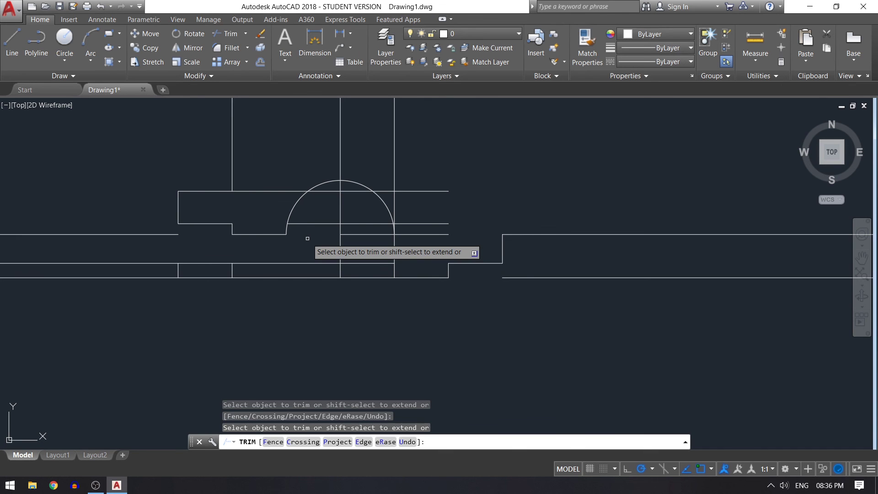
{"action": "key", "text": "Return"}
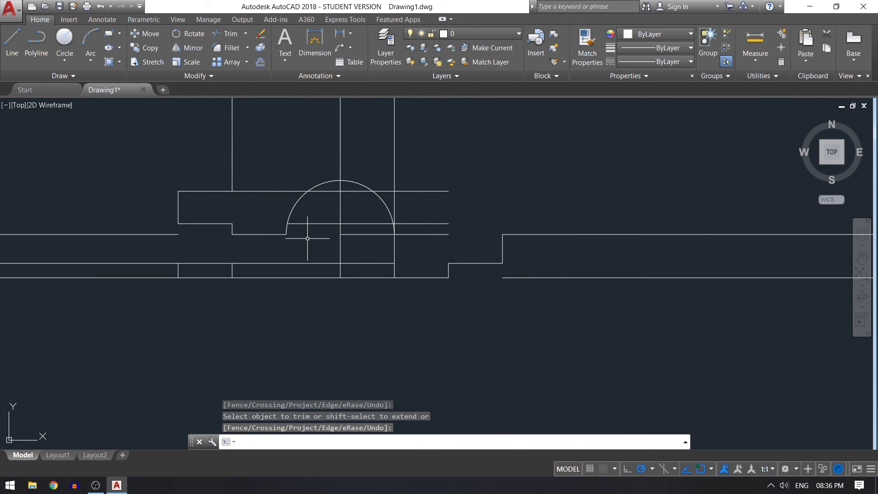
{"action": "type", "text": "e"}
{"action": "key", "text": "Return"}
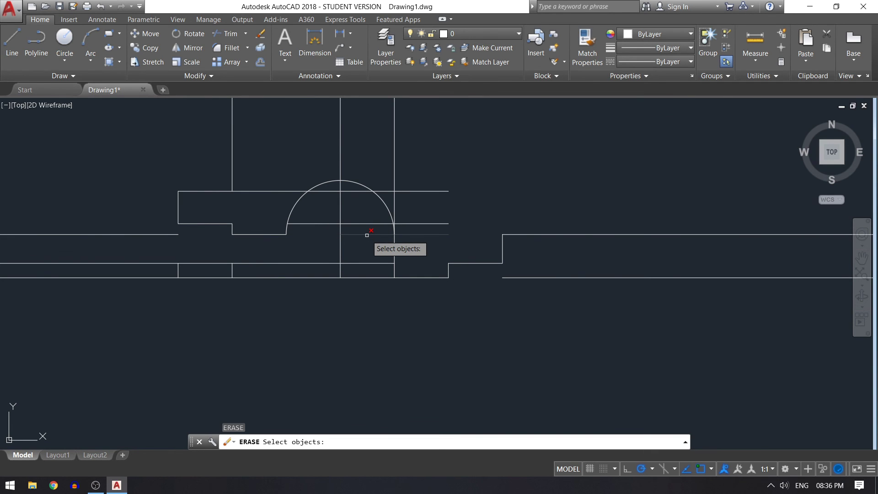
{"action": "left_click", "coordinate": [367, 234]}
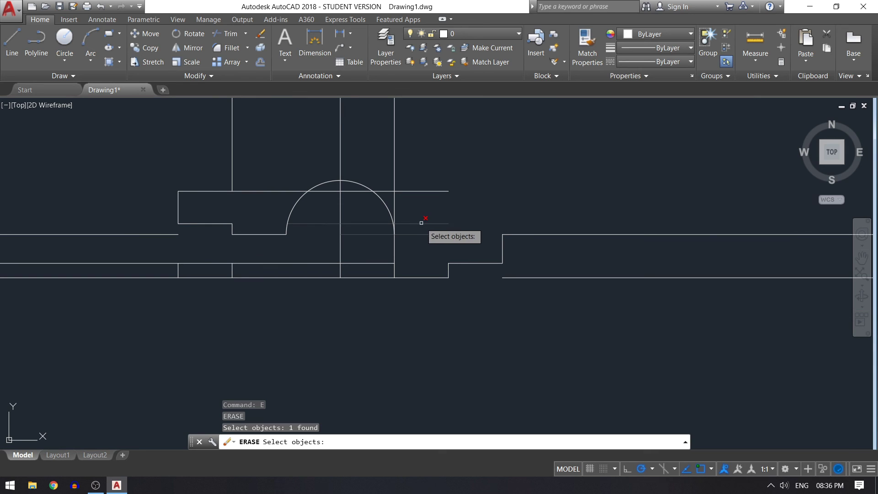
{"action": "key", "text": "Return"}
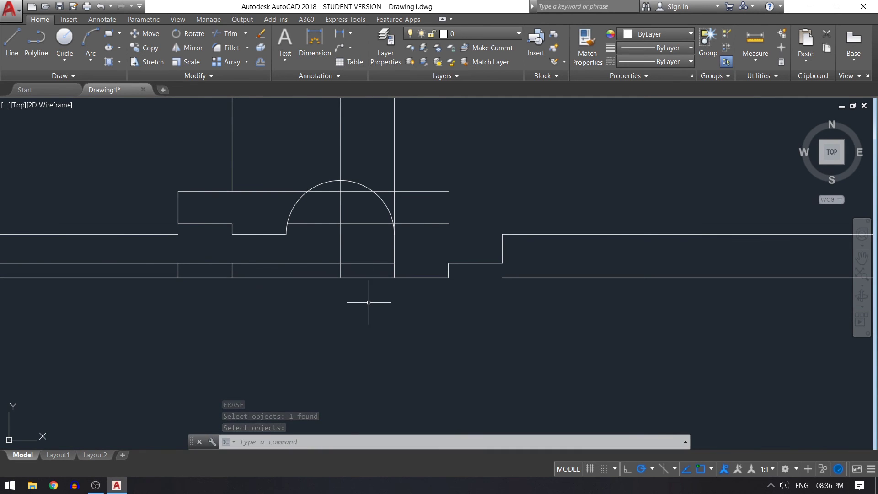
Step: Trim the bottom line segments beneath the arc on both sides of the centre line
{"action": "type", "text": "tr"}
{"action": "key", "text": "Return"}
{"action": "key", "text": "Return"}
{"action": "left_click", "coordinate": [373, 278]}
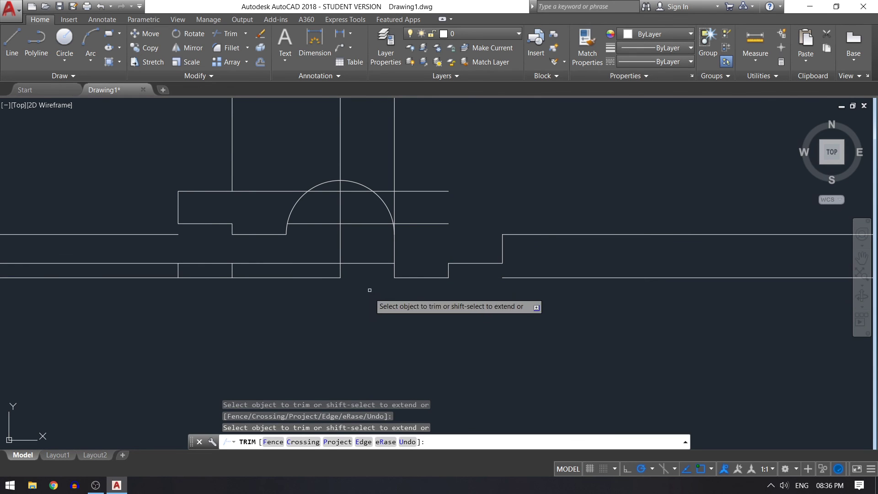
{"action": "left_click", "coordinate": [369, 263]}
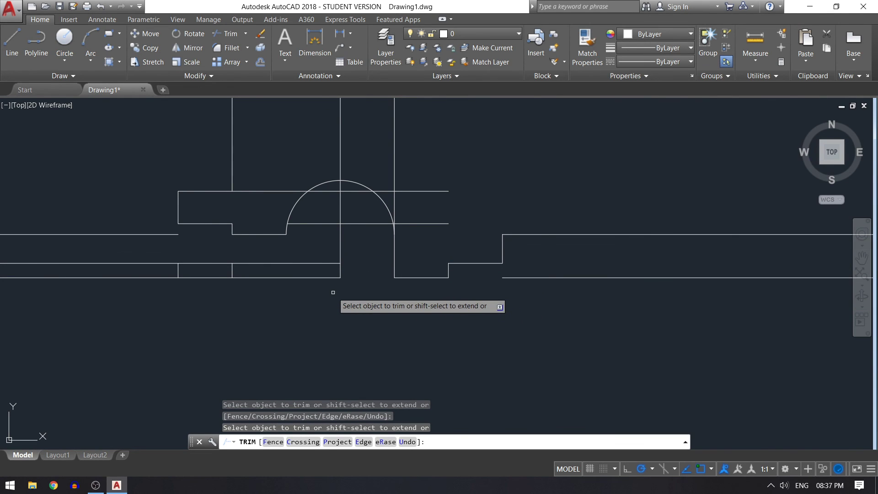
{"action": "left_click", "coordinate": [317, 263]}
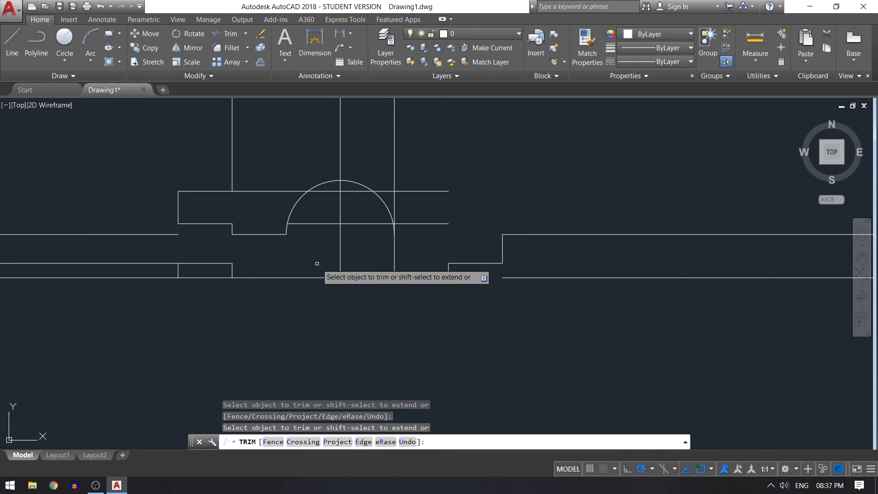
{"action": "left_click", "coordinate": [317, 263]}
{"action": "left_click", "coordinate": [252, 299]}
{"action": "key", "text": "Return"}
Step: Erase the six leftover stray lines at the bottom and left
{"action": "type", "text": "e"}
{"action": "key", "text": "Return"}
{"action": "left_click", "coordinate": [142, 234]}
{"action": "left_click", "coordinate": [177, 264]}
{"action": "left_click", "coordinate": [178, 271]}
{"action": "left_click", "coordinate": [231, 271]}
{"action": "left_click", "coordinate": [220, 278]}
{"action": "left_click", "coordinate": [534, 277]}
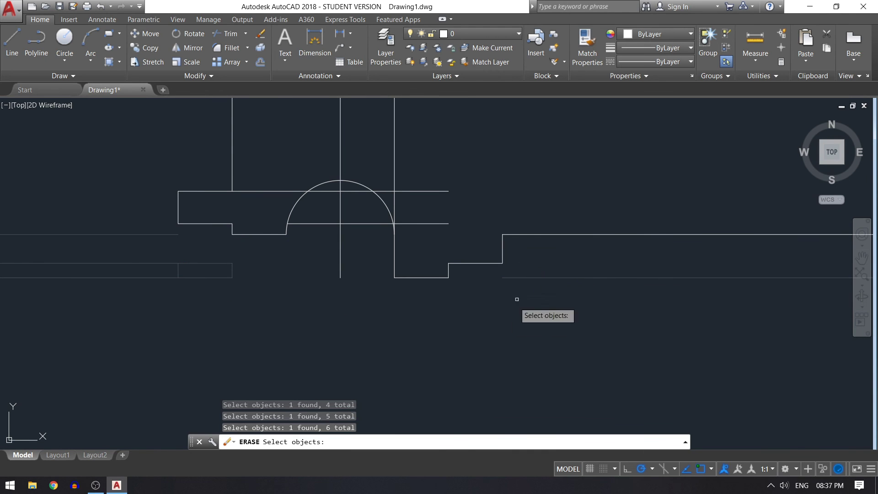
{"action": "key", "text": "Return"}
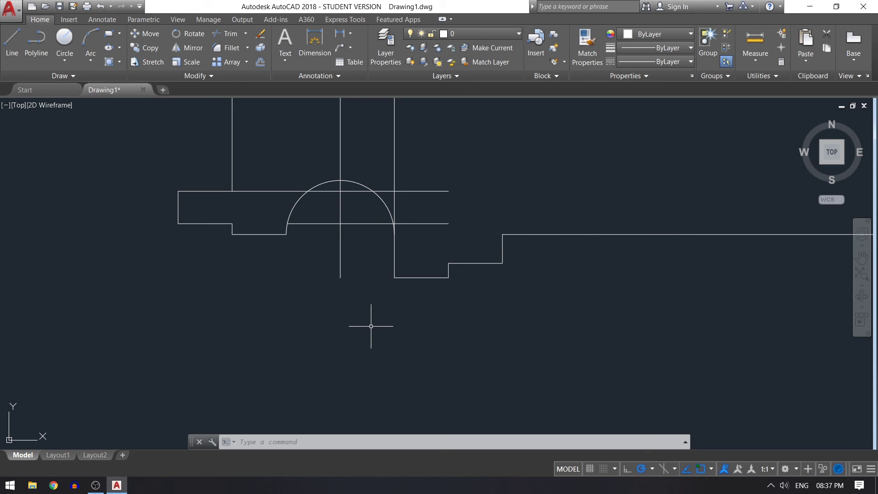
Step: Draw a radius-36 circle centred where the centre line crosses the horizontal
{"action": "type", "text": "c"}
{"action": "key", "text": "Return"}
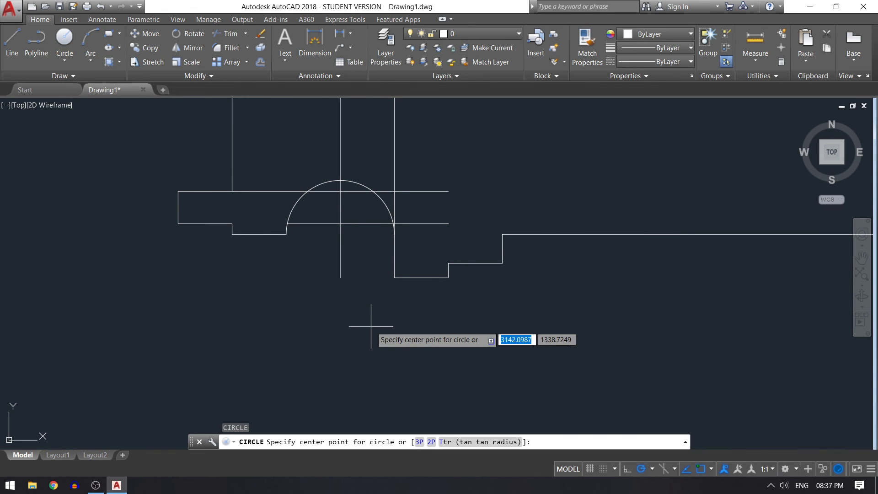
{"action": "left_click", "coordinate": [341, 224]}
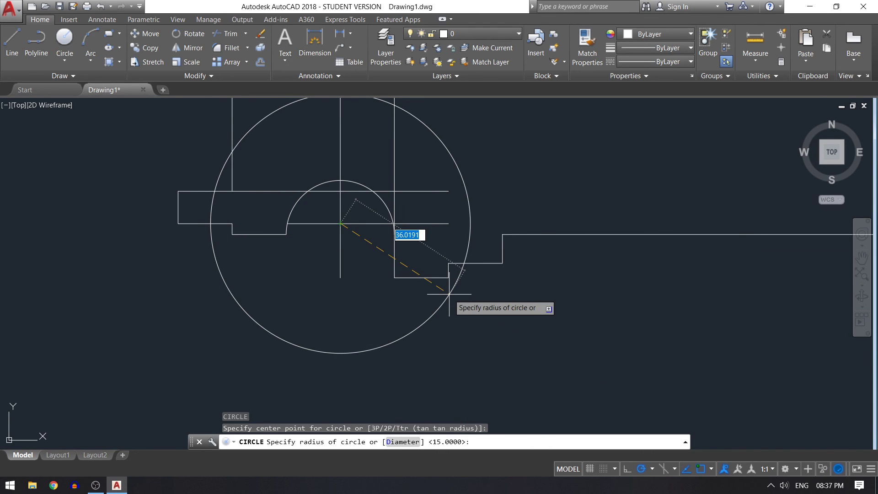
{"action": "type", "text": "36"}
{"action": "key", "text": "Return"}
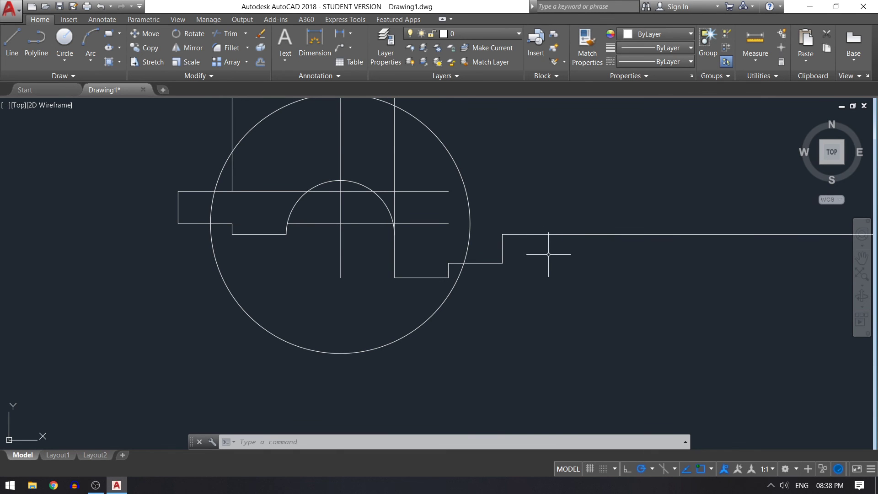
Step: Replace the long right-hand line with a short line from the step corner to past the circle
{"action": "left_click", "coordinate": [569, 234]}
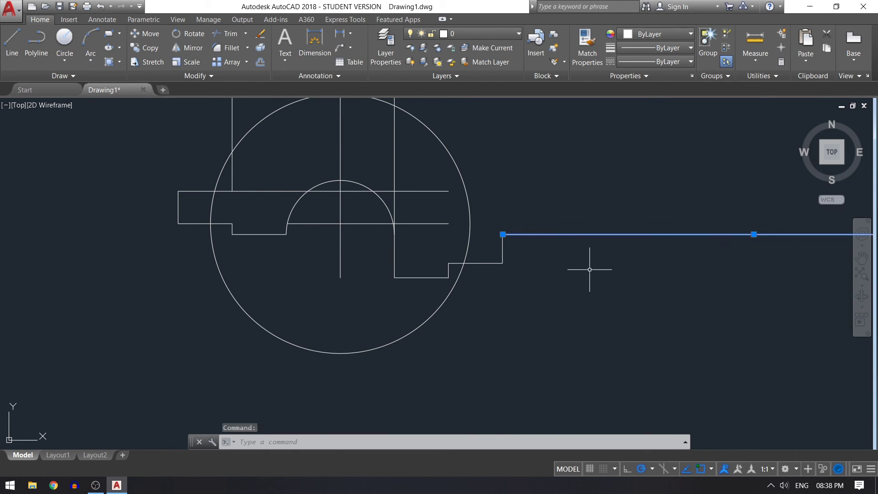
{"action": "key", "text": "Delete"}
{"action": "type", "text": "l"}
{"action": "key", "text": "Return"}
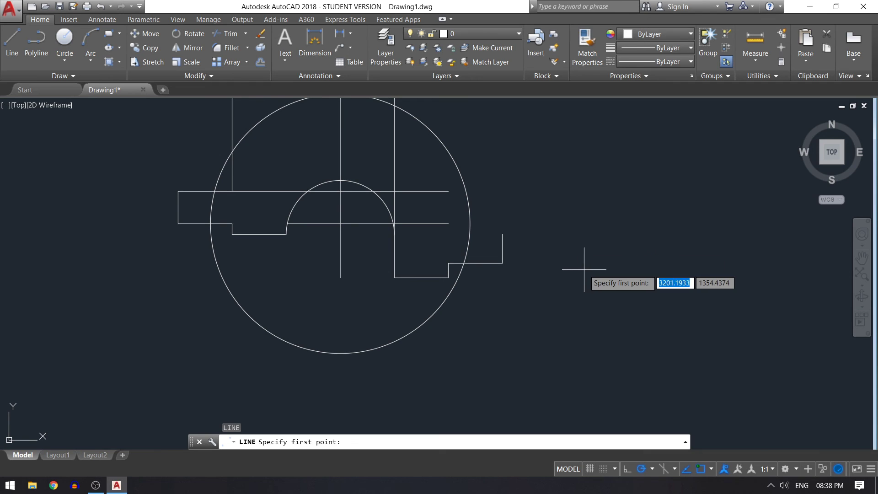
{"action": "left_click", "coordinate": [503, 234]}
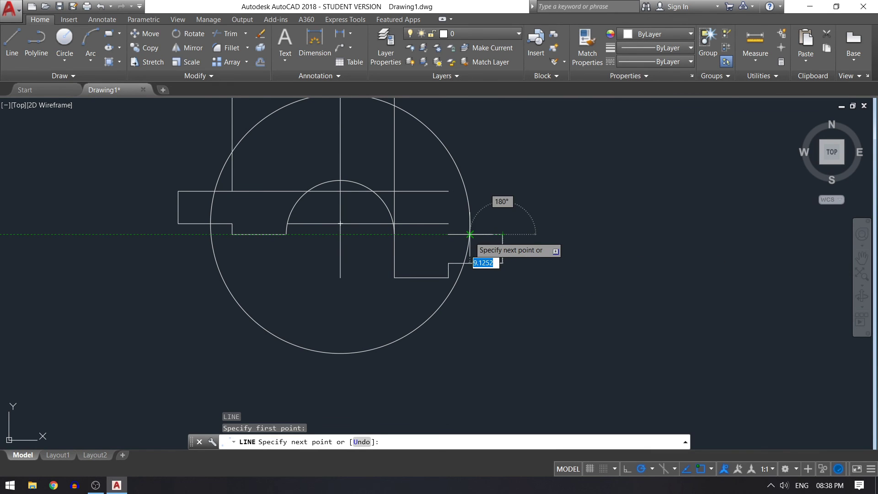
{"action": "left_click", "coordinate": [454, 234]}
{"action": "key", "text": "Return"}
{"action": "type", "text": "f"}
{"action": "key", "text": "Return"}
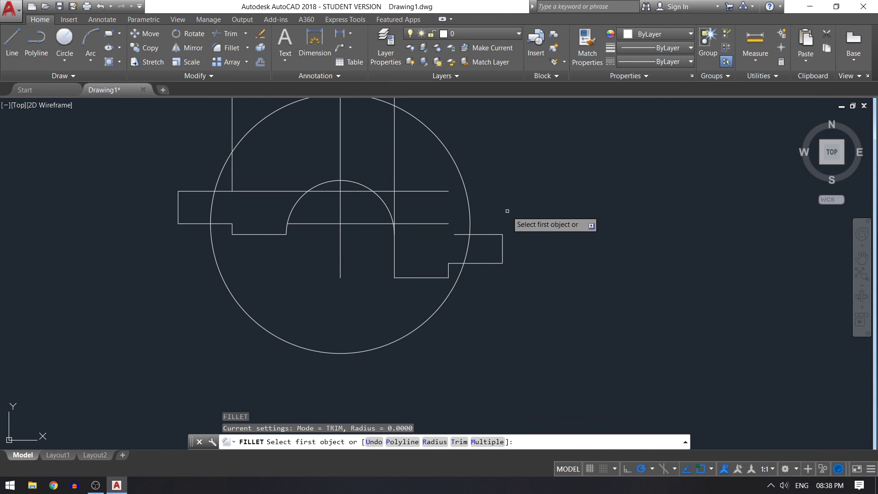
Step: Fillet the short horizontal line into the 36-radius circle with radius 6
{"action": "type", "text": "r"}
{"action": "key", "text": "Return"}
{"action": "type", "text": "6"}
{"action": "key", "text": "Return"}
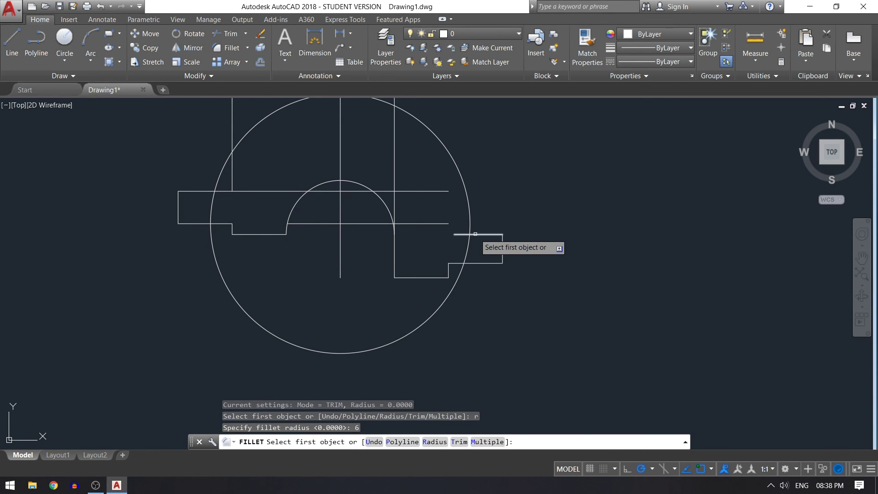
{"action": "left_click", "coordinate": [475, 234]}
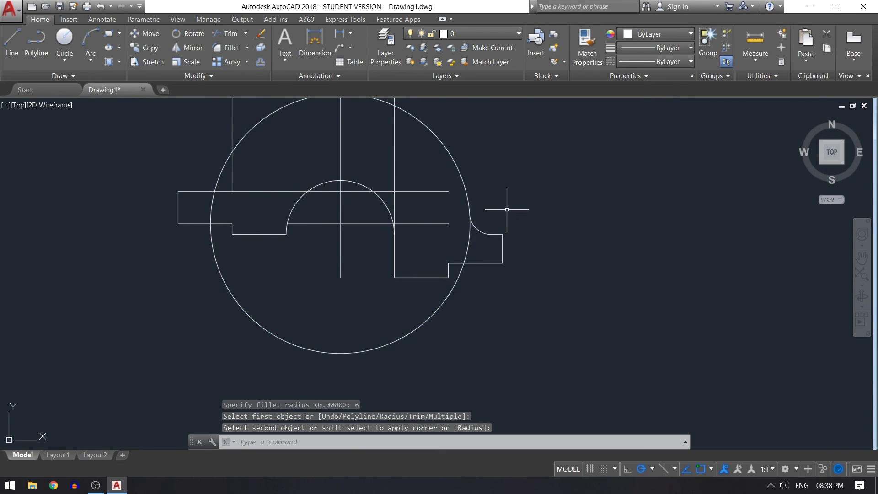